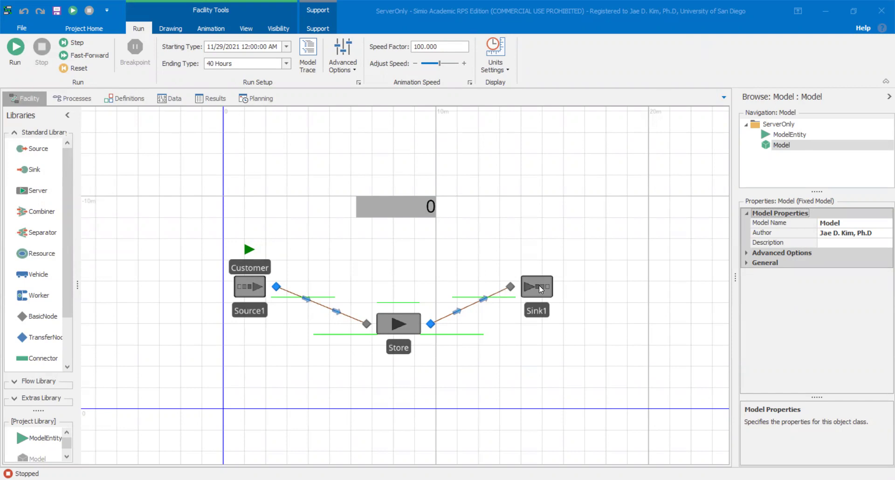
Reposition Sink1 slightly up and to the right and the Store server slightly down and to the right
drag(539, 285, 545, 280)
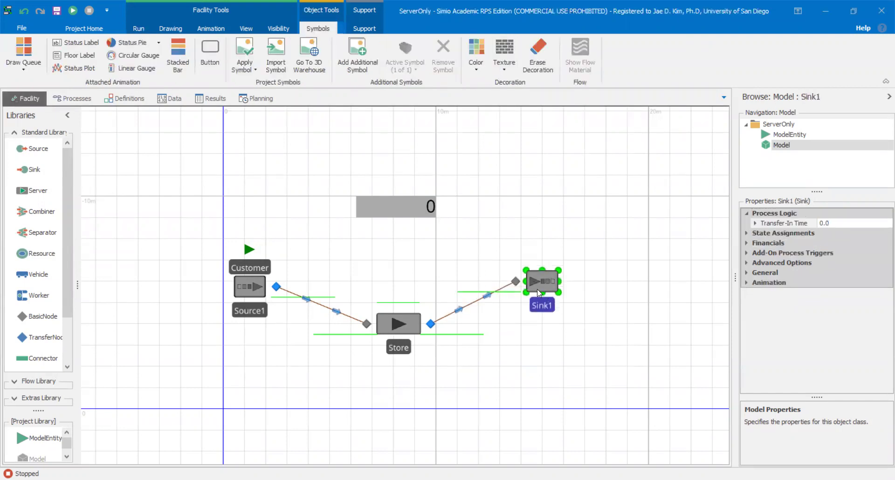
drag(402, 323, 406, 334)
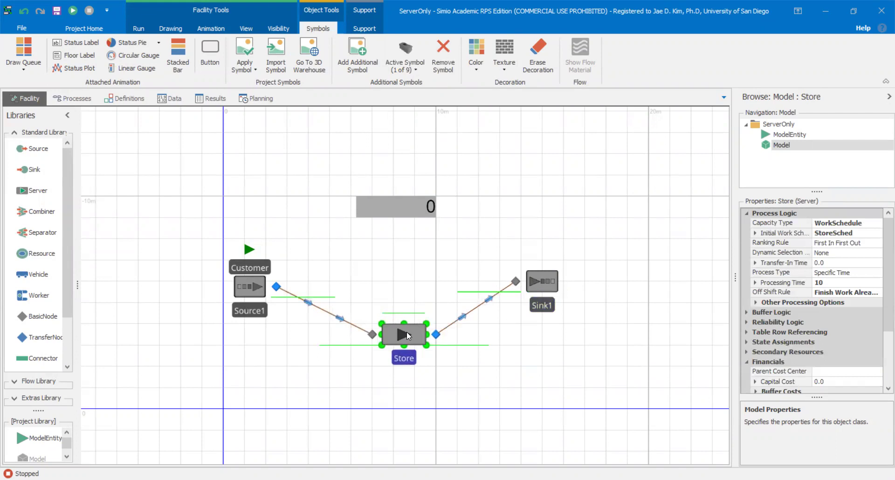
click(583, 365)
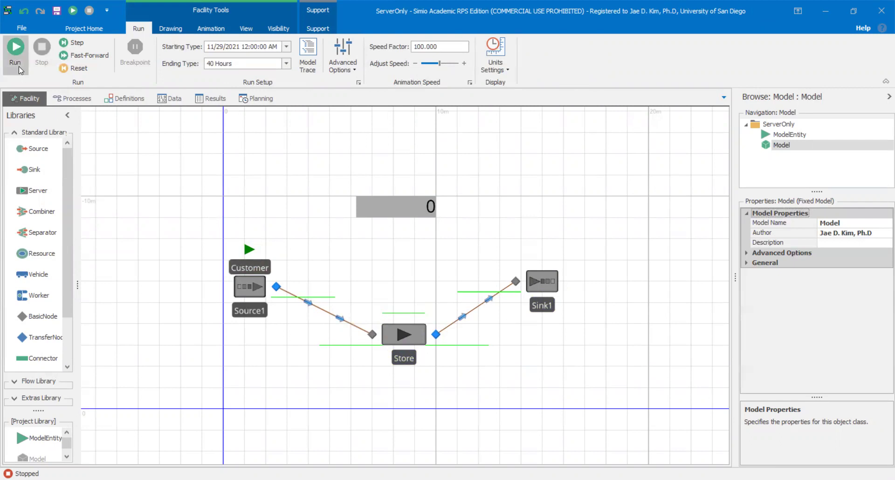
Examine Source1's interarrival time and maximum time settings, including their units
click(237, 289)
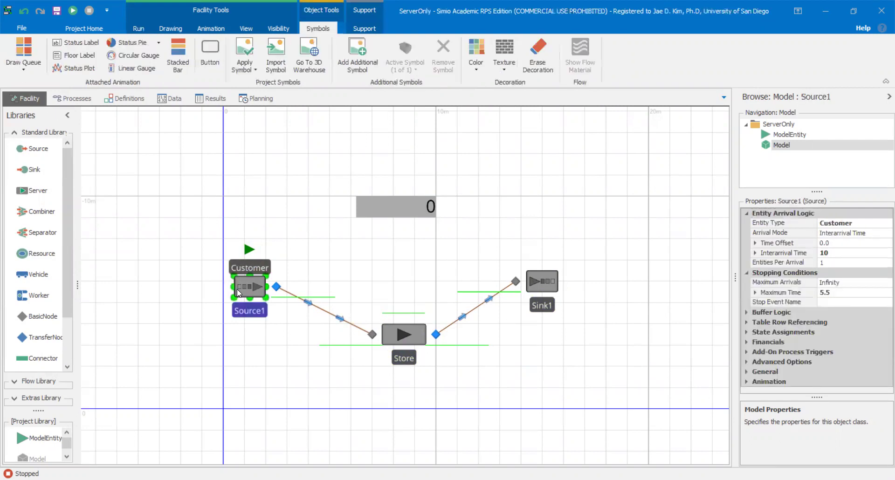
click(232, 264)
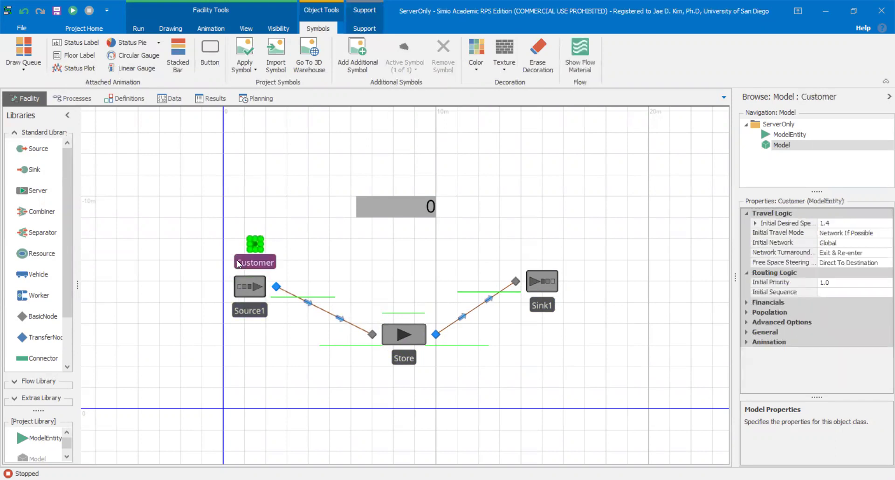
click(240, 287)
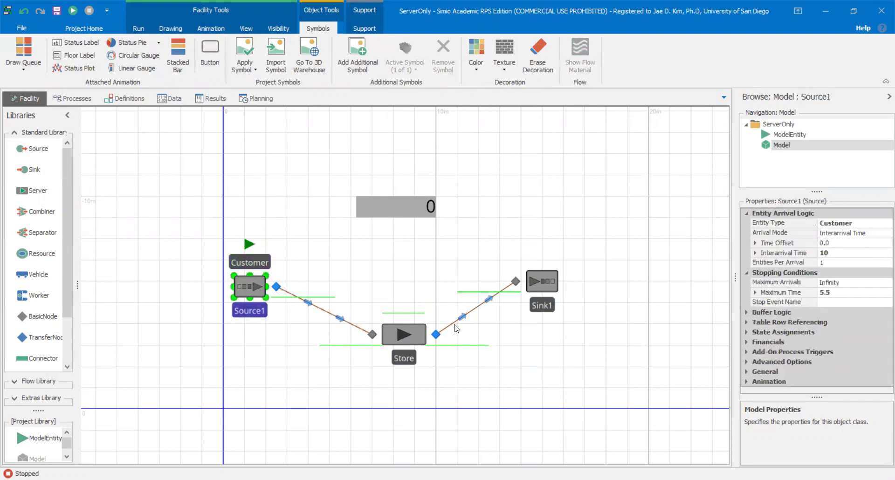
click(755, 253)
click(755, 253)
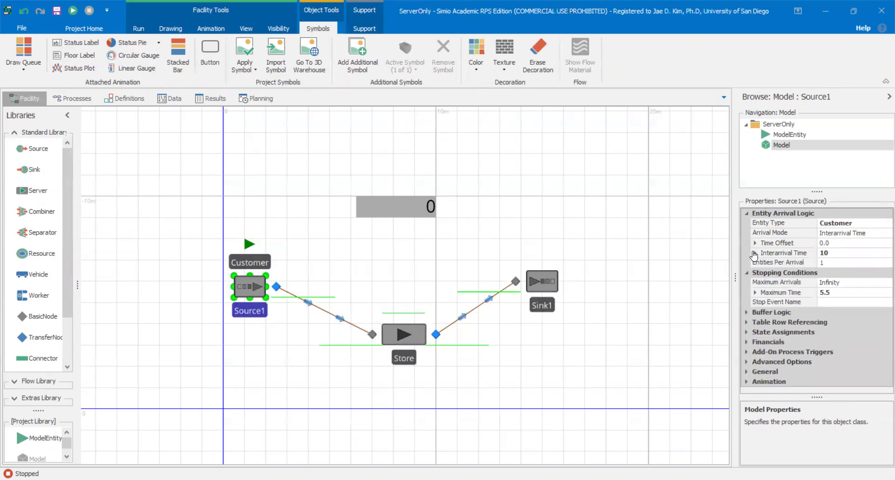
click(755, 292)
click(754, 293)
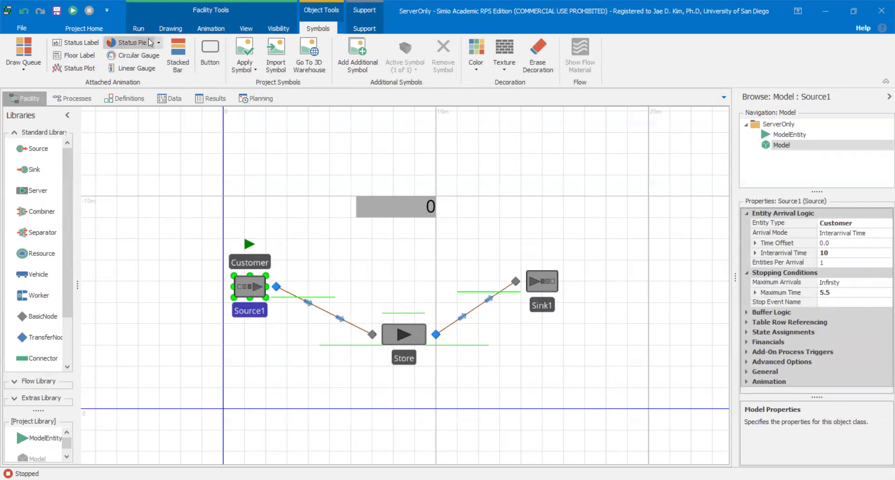
Check the expression used by the status label above the model
click(138, 29)
click(408, 209)
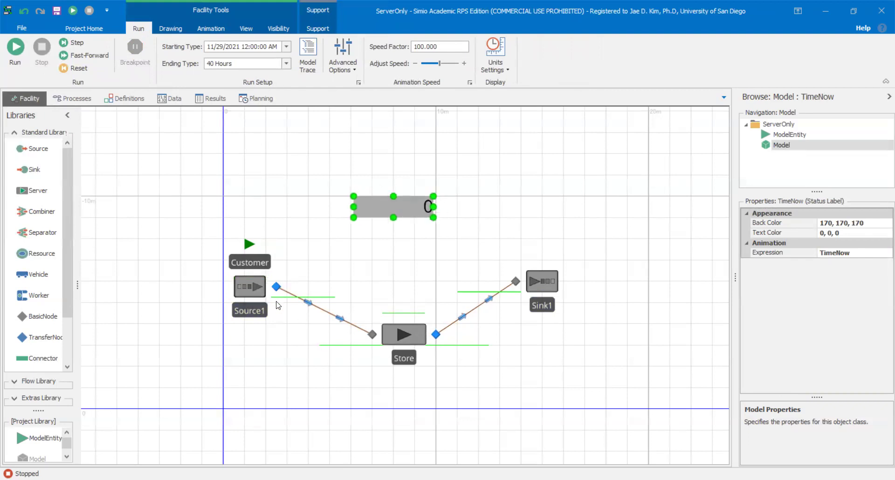
click(330, 362)
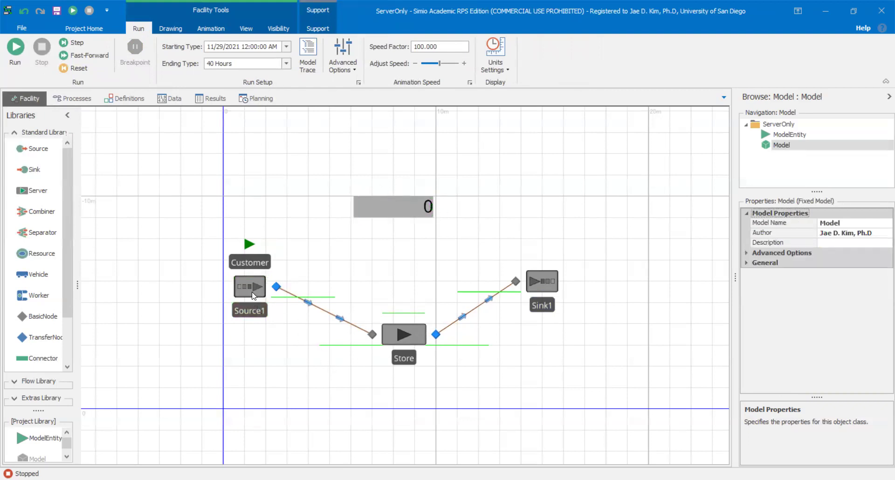
Examine the Store server's processing time units and the description of its off shift rule
click(398, 334)
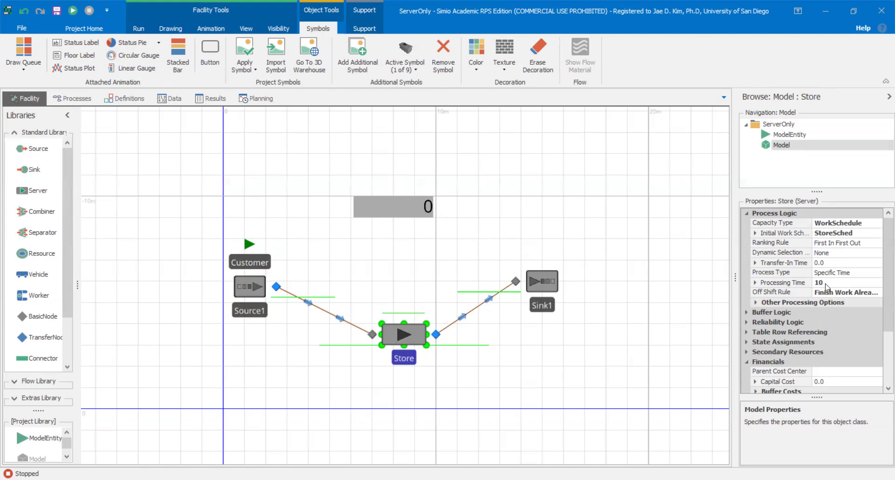
click(755, 283)
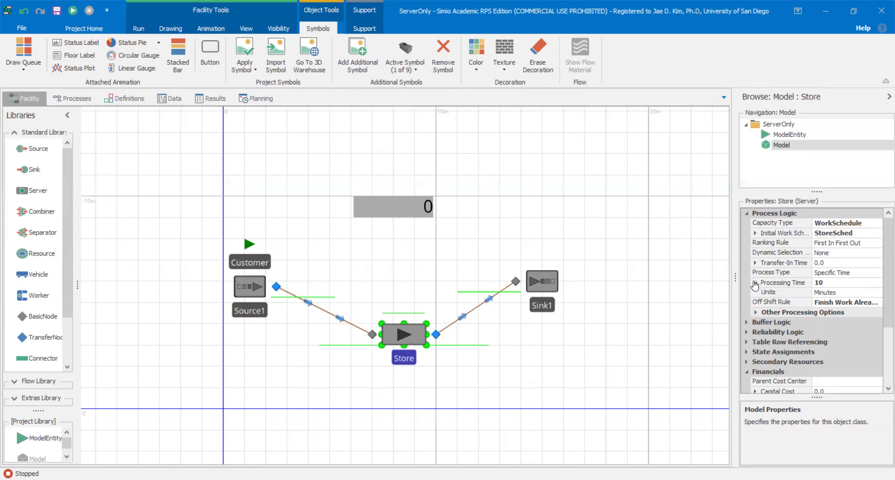
click(755, 283)
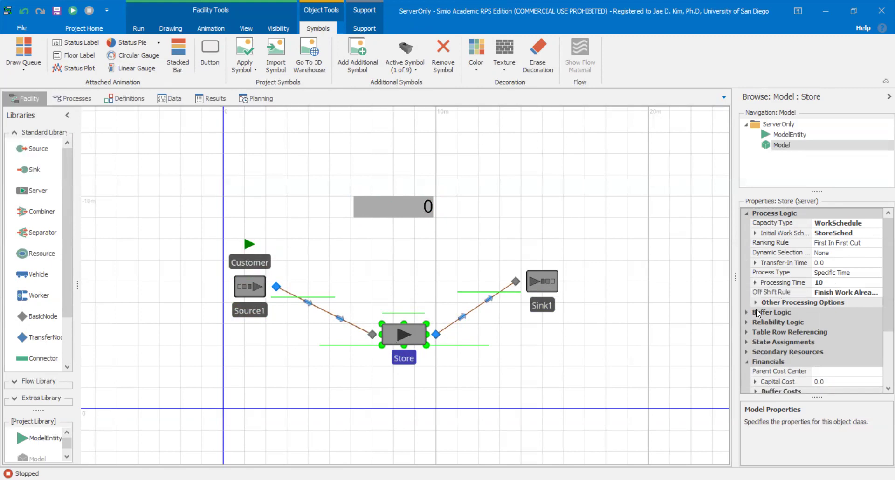
click(823, 294)
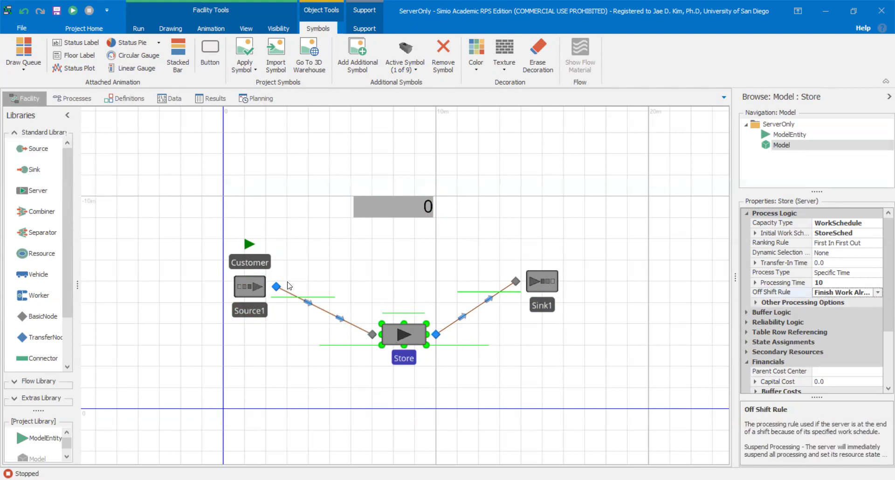
click(261, 261)
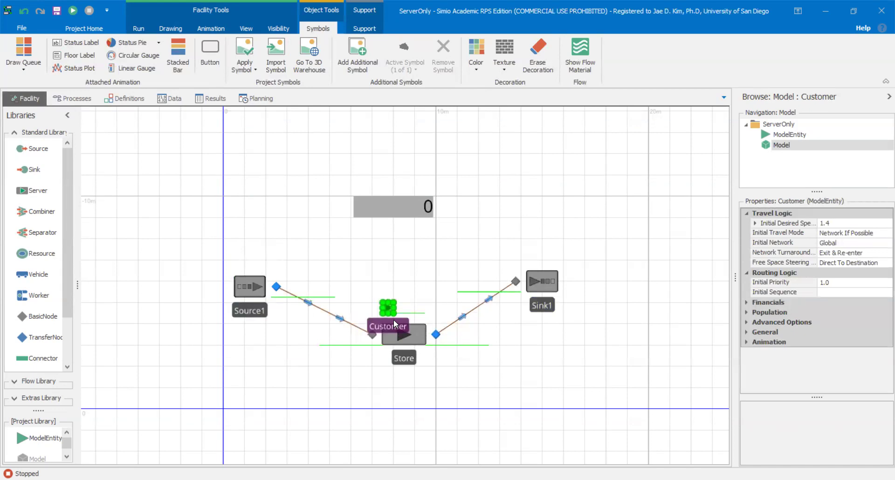
click(395, 337)
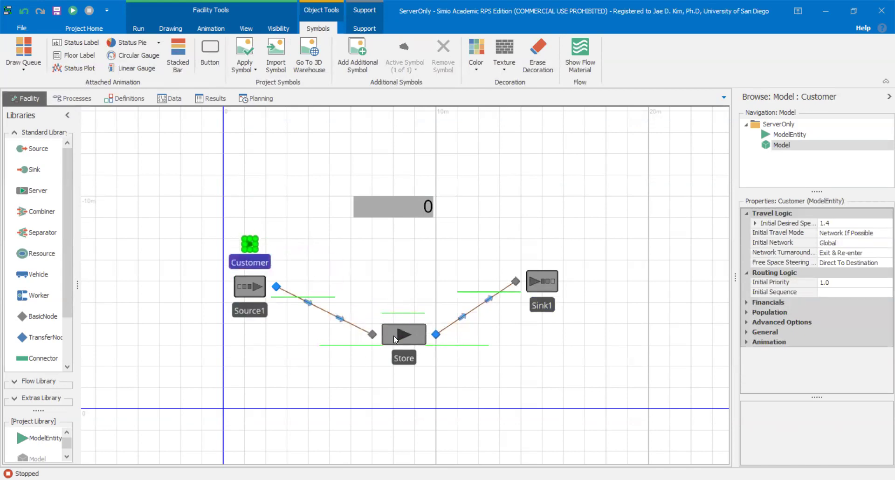
Review the work periods of the StoreDay day pattern in the work schedules and return to the facility view
click(171, 98)
click(28, 308)
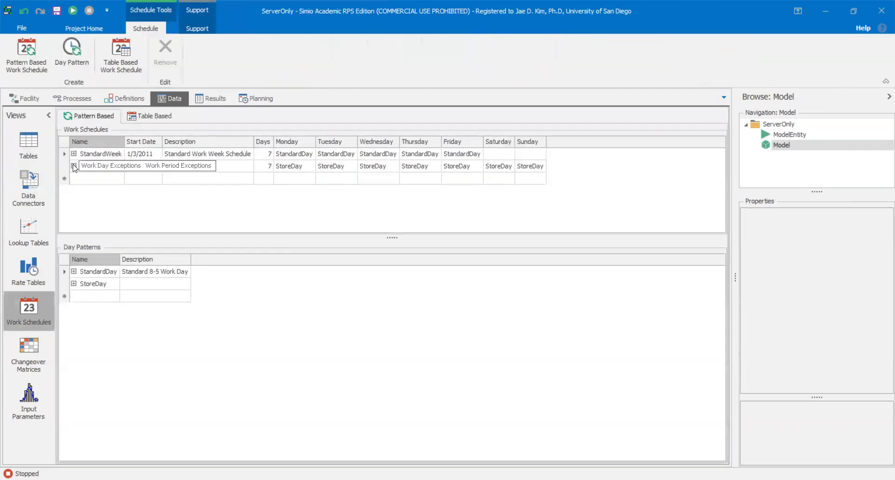
click(74, 284)
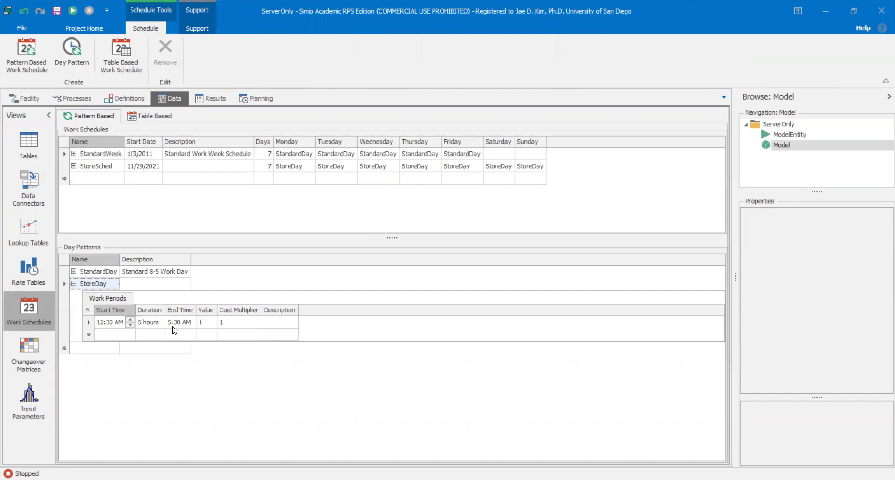
click(15, 104)
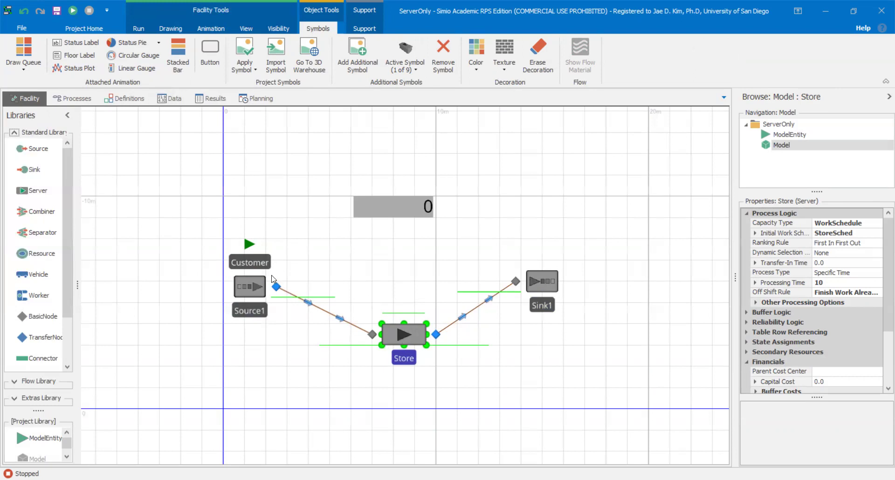
Shift the Customer entity slightly and look through the off shift rule options of the Store server
mouse_move(260, 264)
mouse_down()
mouse_move(371, 307)
mouse_move(400, 330)
mouse_move(264, 267)
mouse_up()
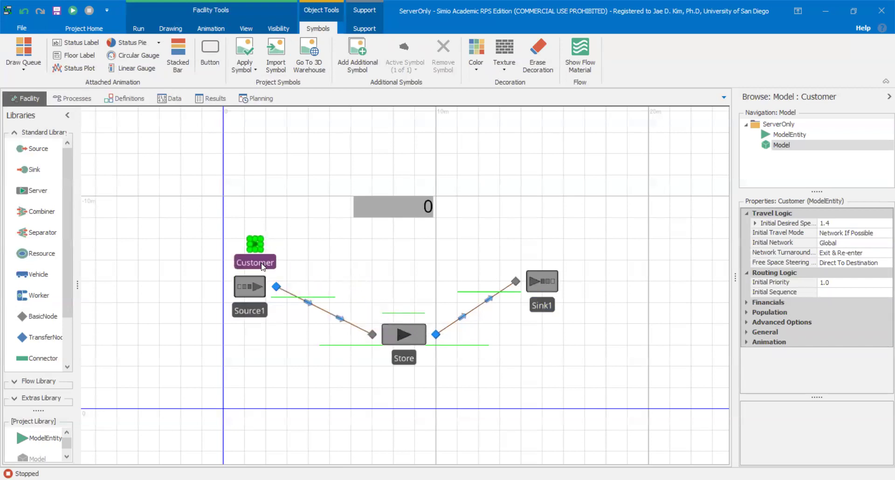
click(402, 333)
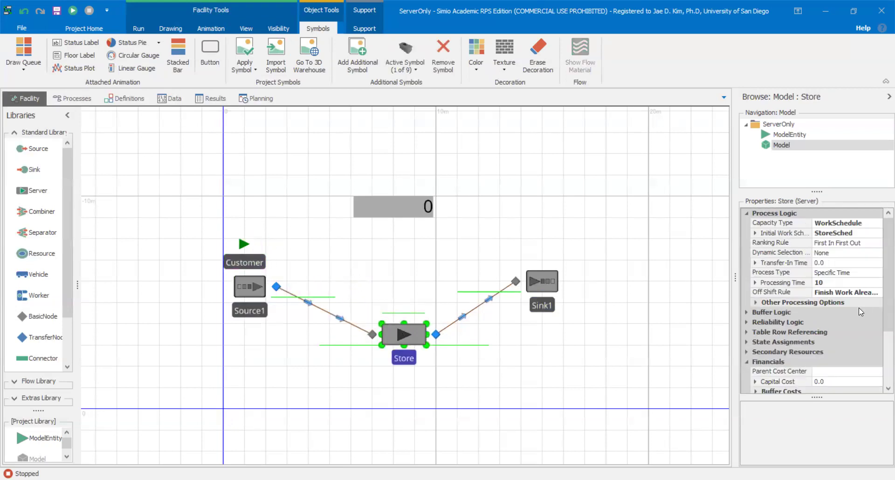
click(878, 293)
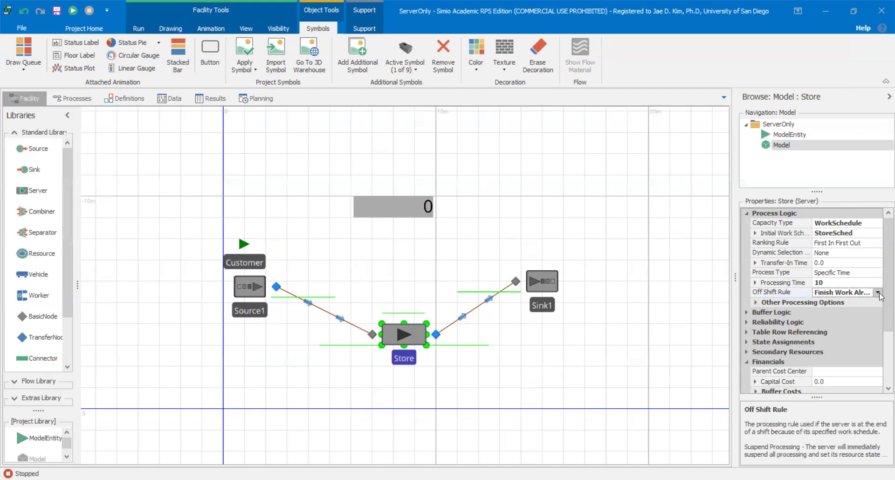
click(879, 293)
click(879, 293)
click(338, 346)
click(398, 373)
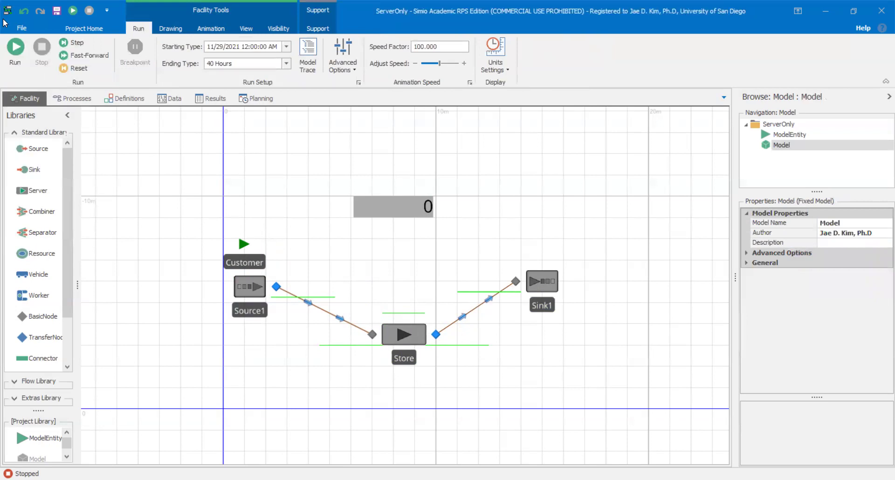
Run the simulation, pause it at about 0.64 hours, and resume it until pausing at about 5.77 hours
click(19, 60)
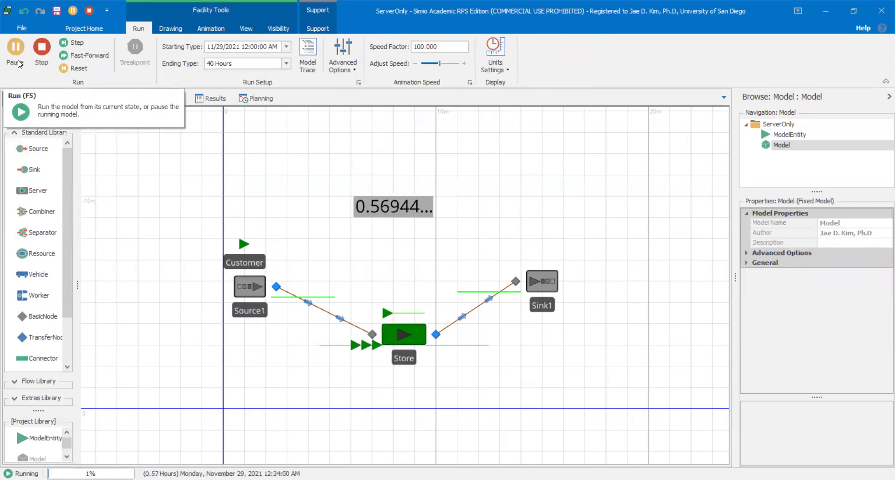
click(19, 64)
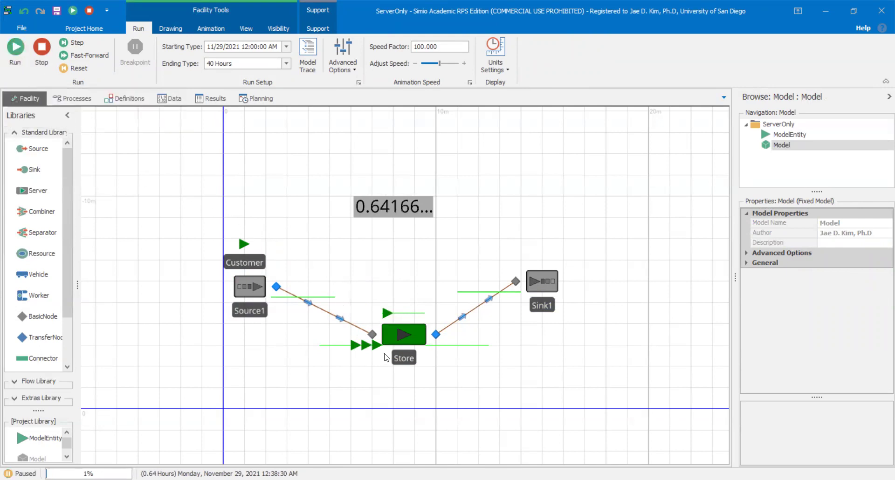
click(17, 57)
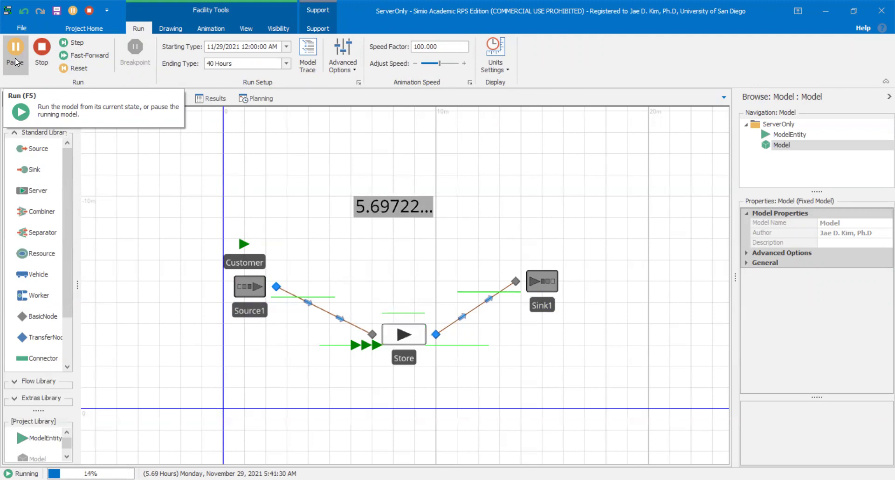
click(15, 58)
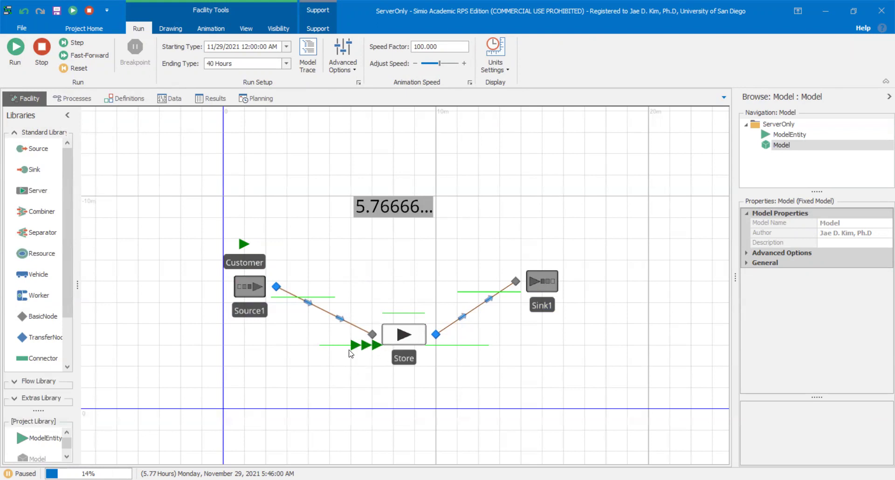
Inspect the Store server's off shift rule in the paused model and stop the simulation run
click(398, 339)
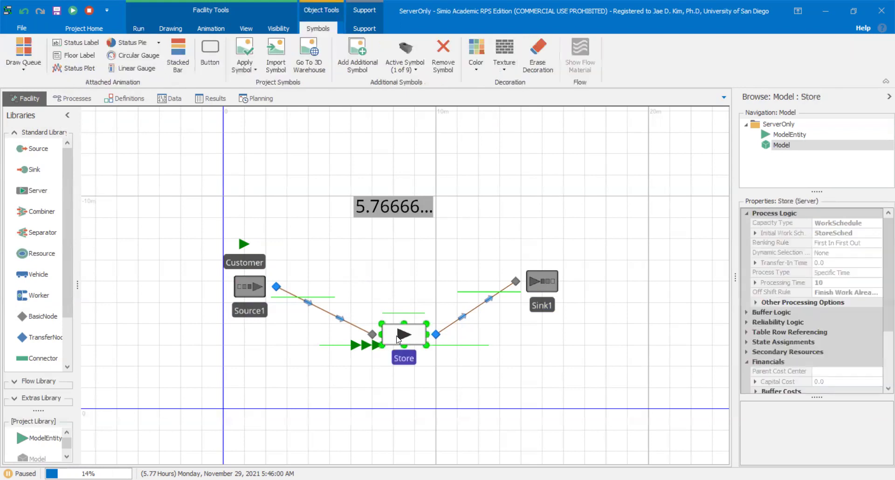
click(374, 359)
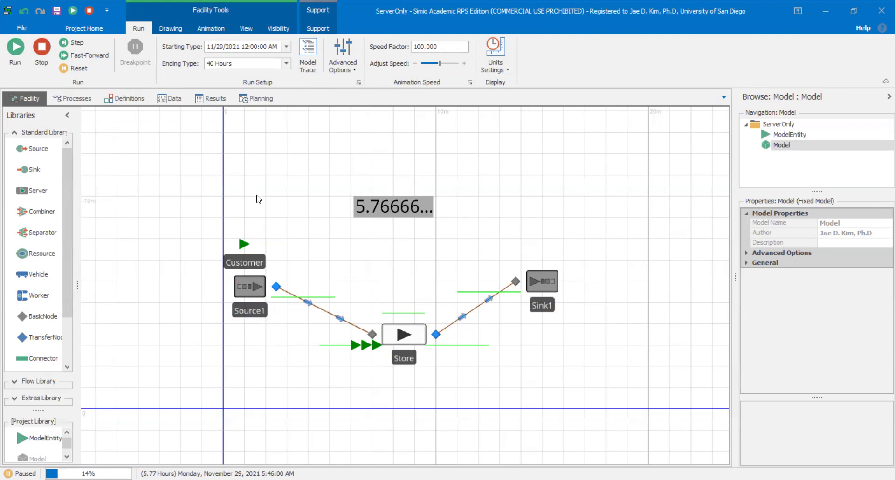
click(399, 344)
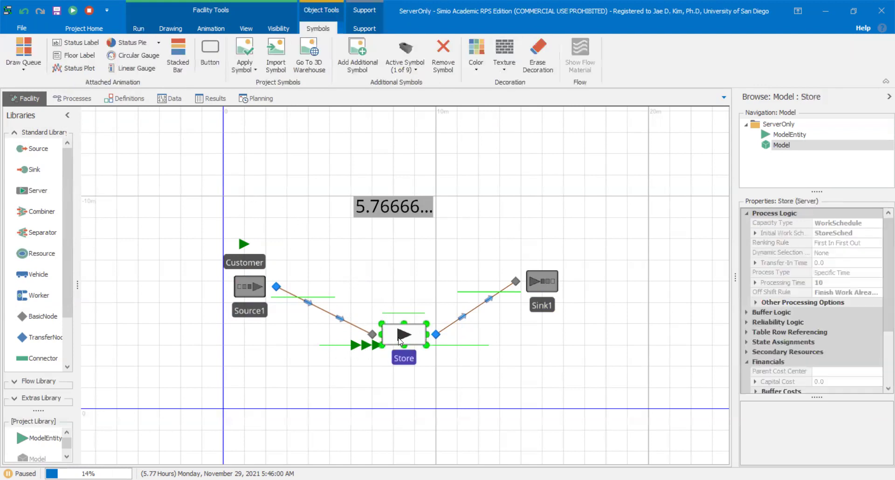
click(356, 363)
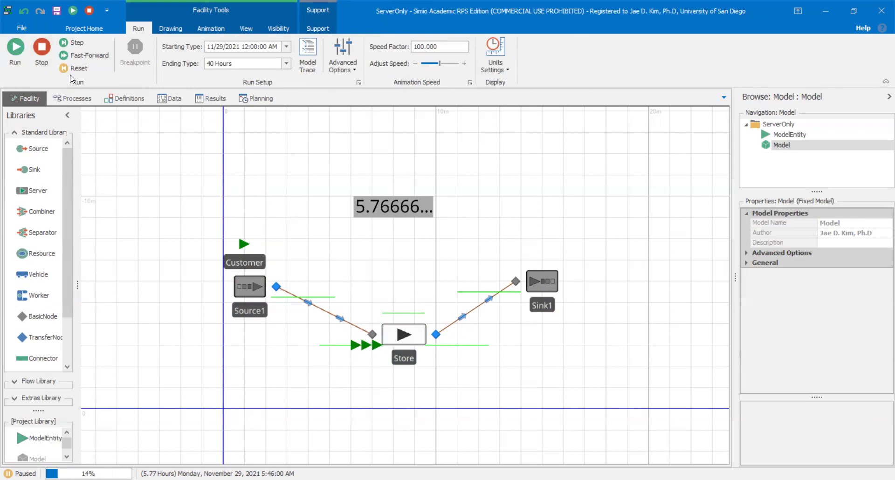
click(414, 354)
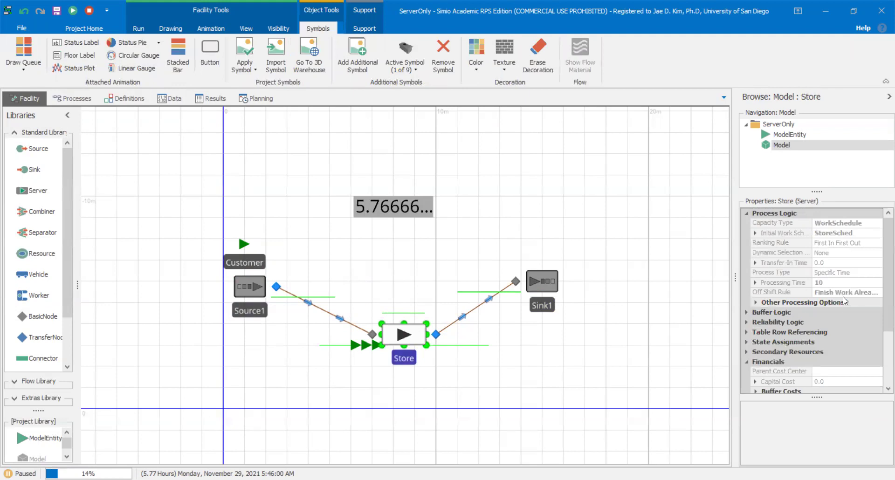
click(876, 292)
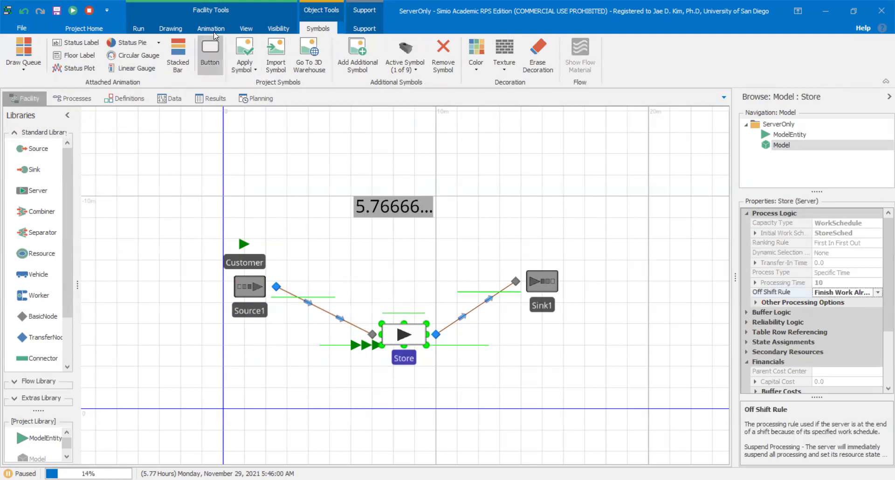
click(88, 10)
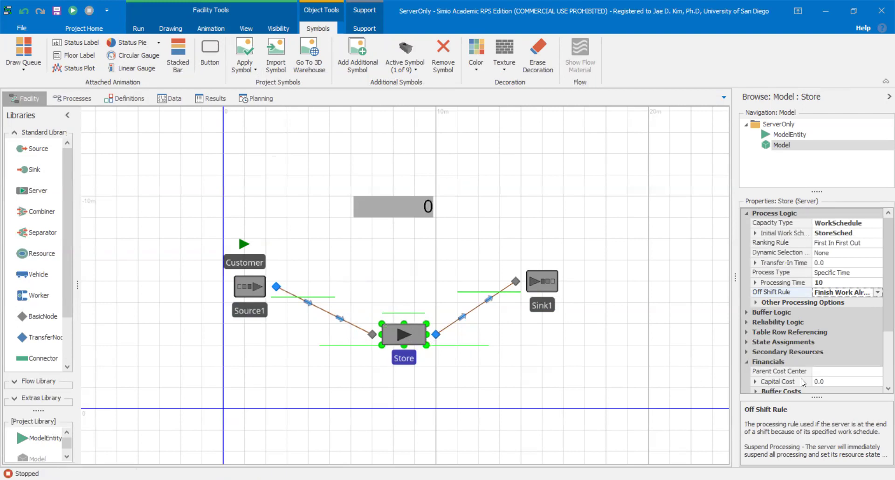
Examine the Store server's off shift rule options and its resource costs under Financials
click(878, 294)
click(878, 293)
drag(882, 287, 882, 247)
drag(883, 280, 881, 349)
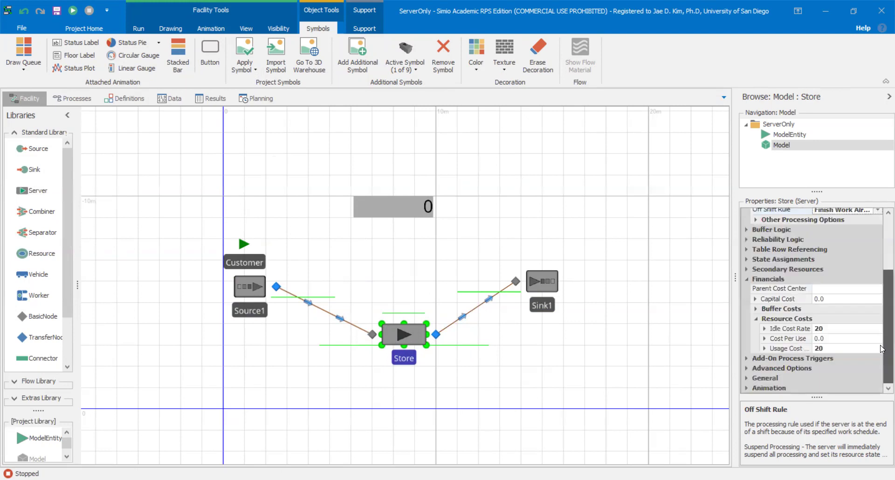
Create an add-on process for the Store server's Off Shift trigger
double_click(777, 359)
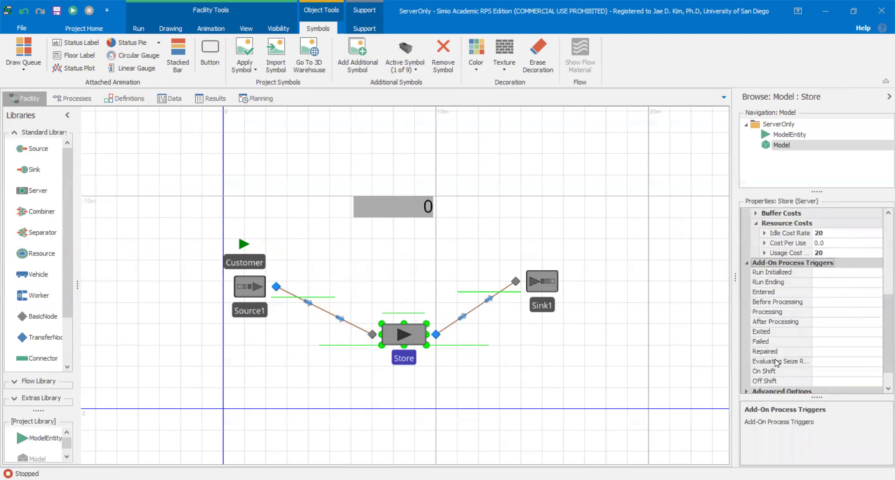
scroll(776, 362, down, 1)
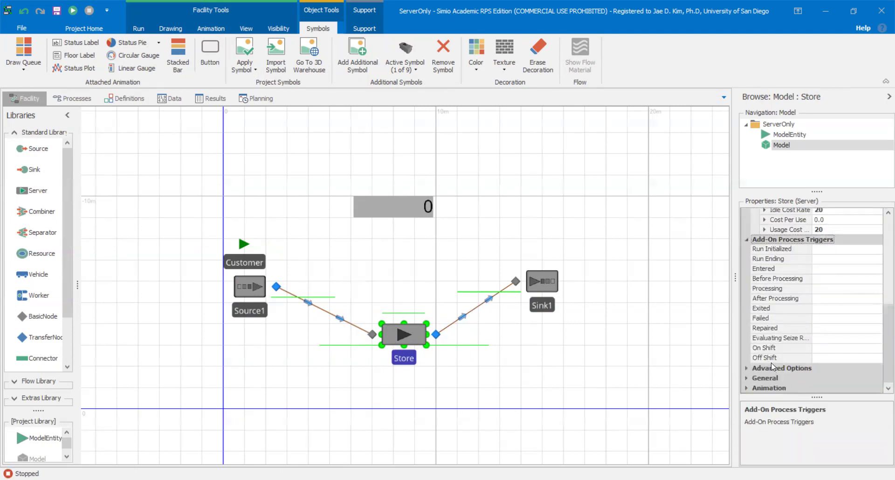
click(771, 358)
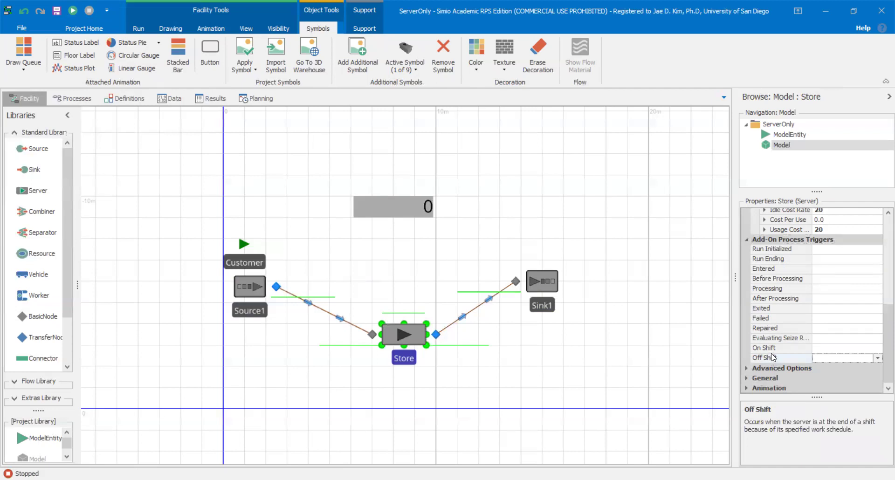
click(771, 311)
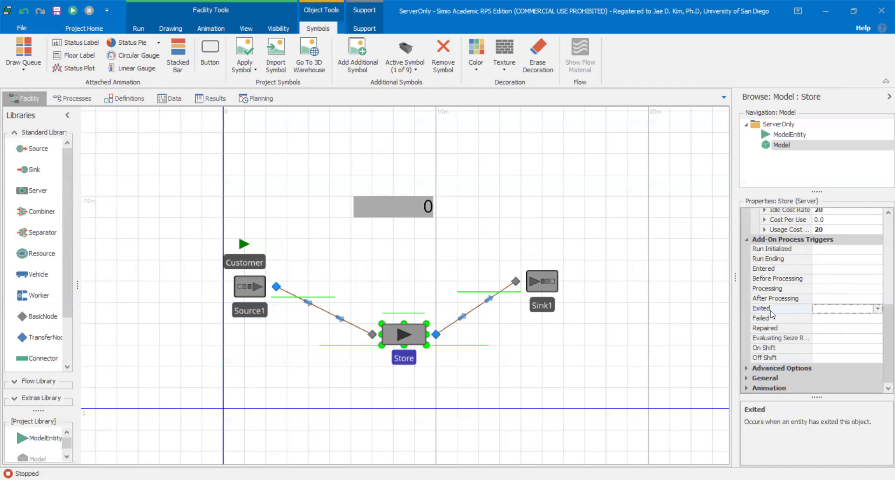
click(774, 357)
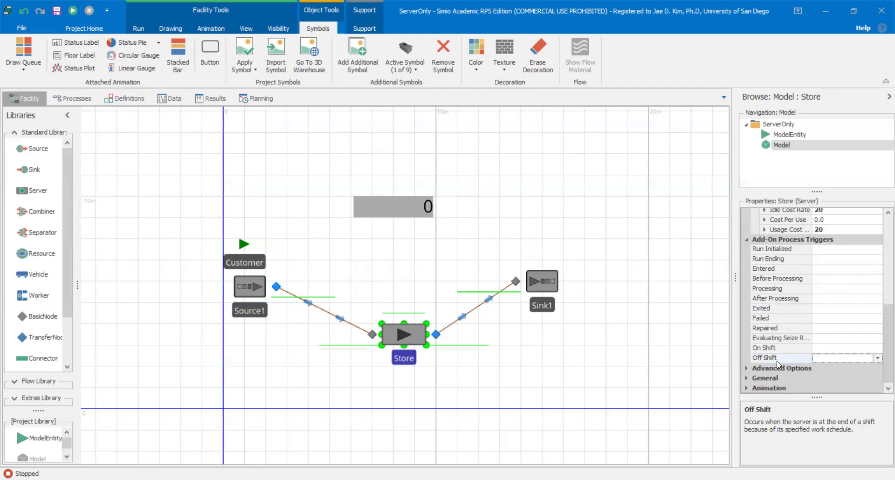
double_click(777, 360)
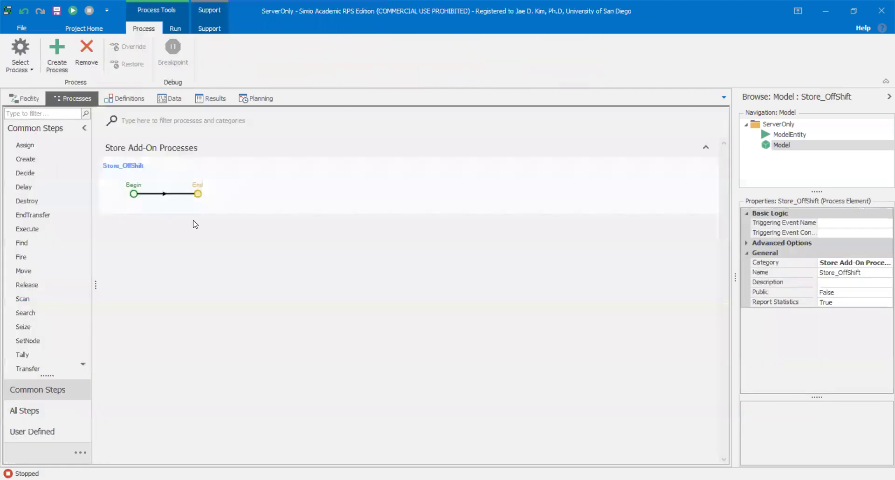
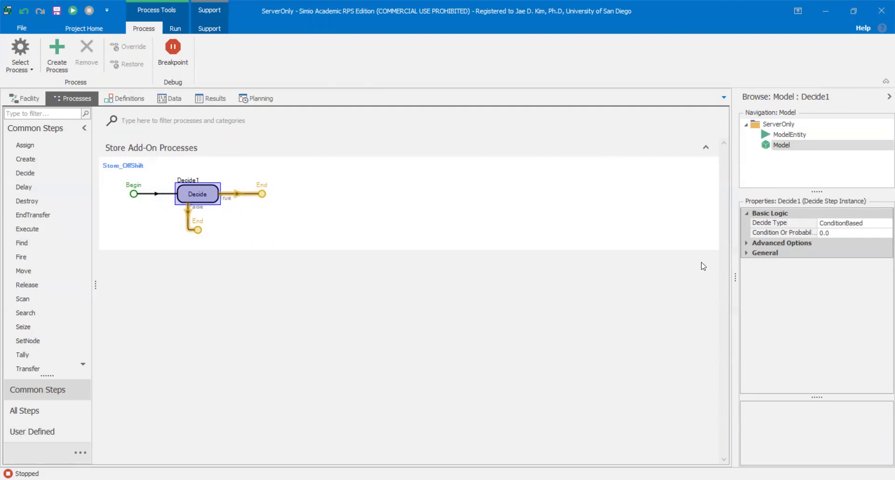
Widen the property value area and begin the Decide step's condition expression with Store.InputBuffer
drag(734, 221, 632, 223)
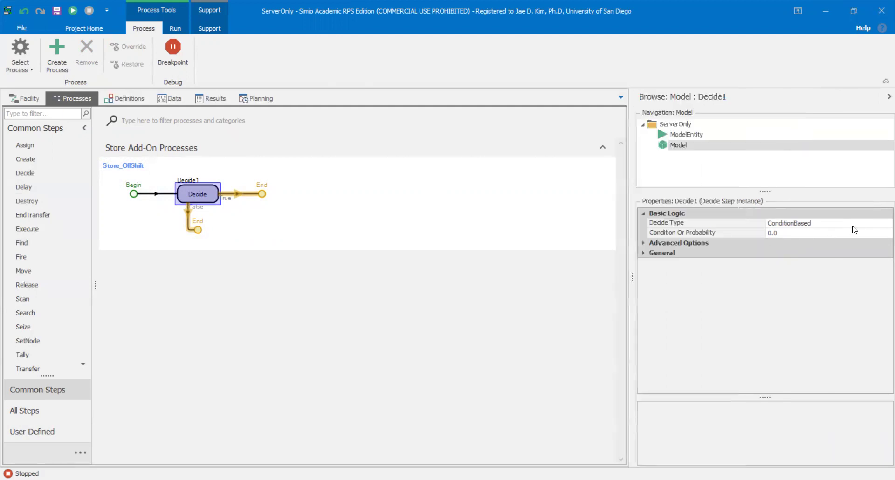
drag(765, 231, 730, 231)
click(882, 235)
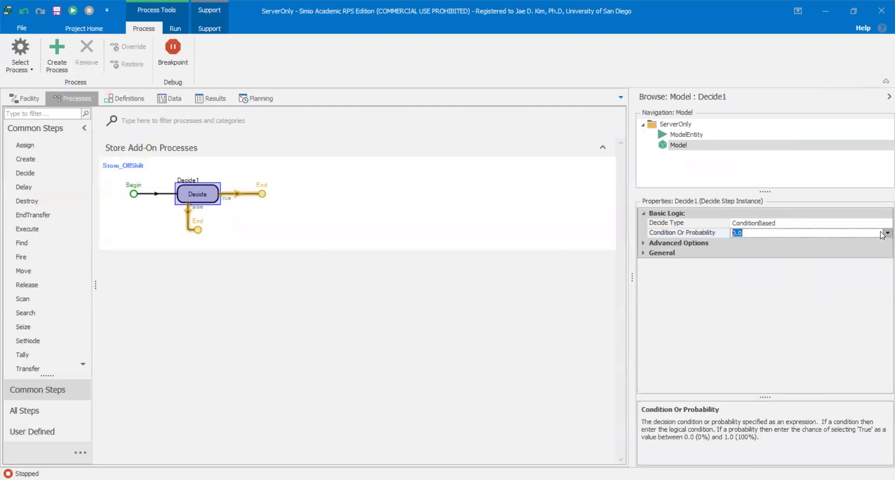
click(882, 235)
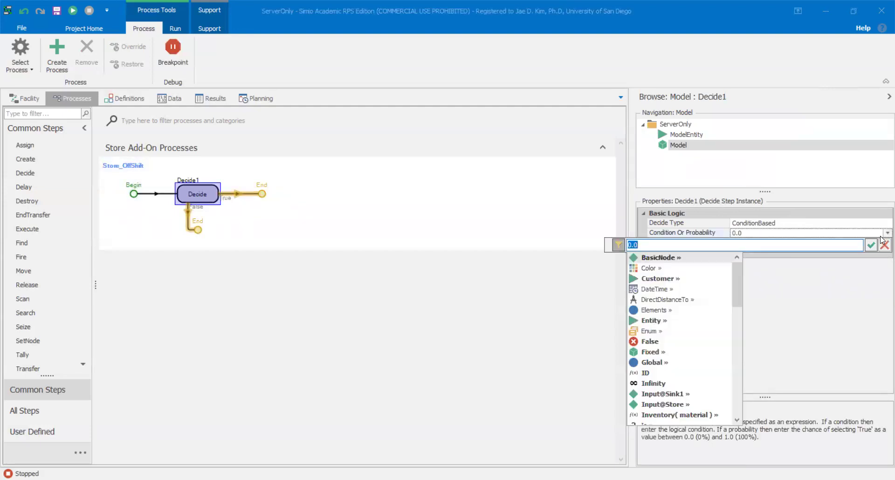
text(store)
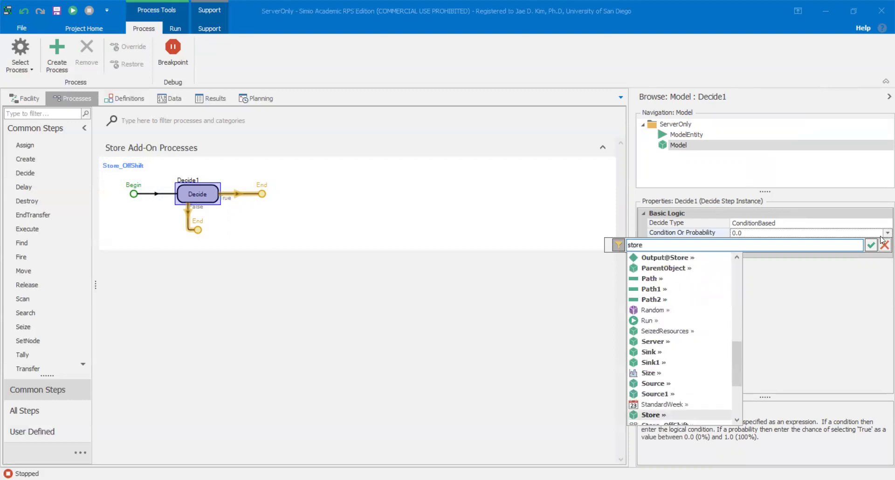
text(.input)
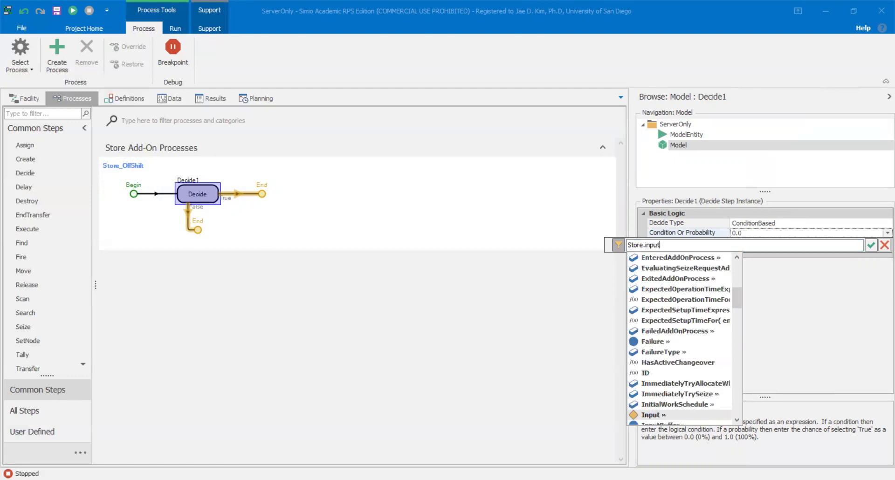
key(Down)
key(Return)
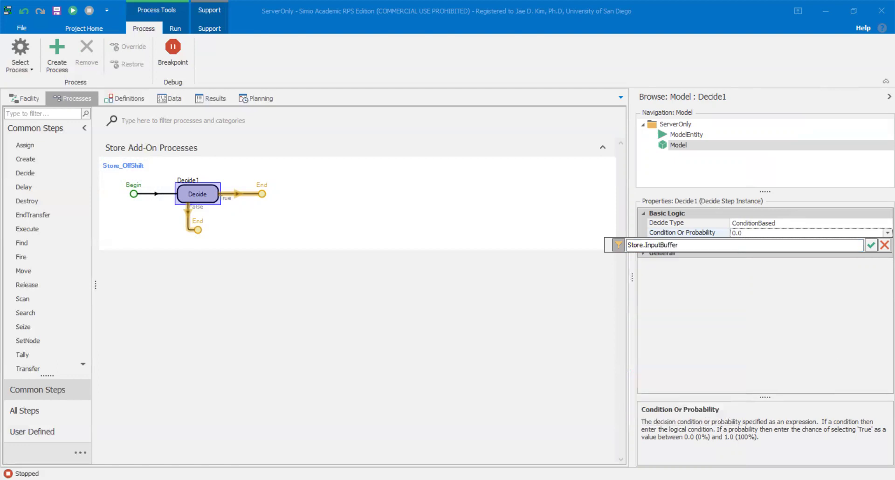
Extend the Decide condition to Store.InputBuffer.Contents.NumberWaiting
text(.)
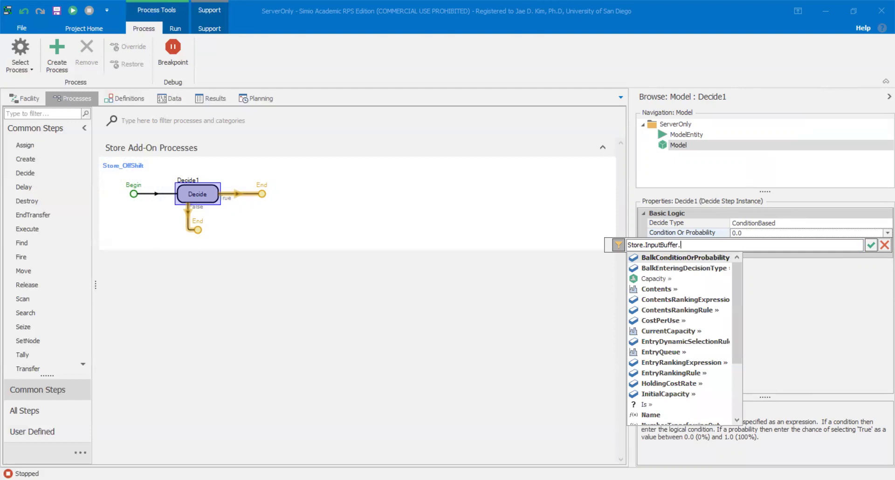
key(Escape)
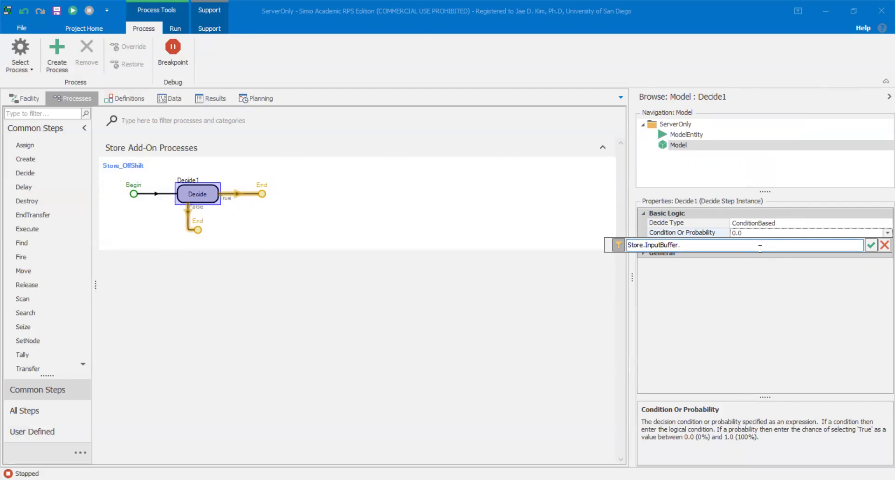
key(BackSpace)
text(.num)
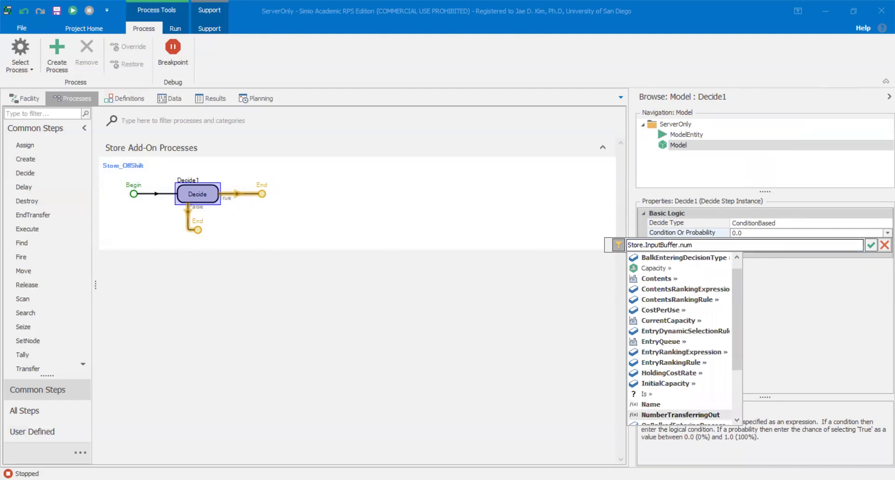
key(BackSpace)
key(BackSpace)
key(BackSpace)
text(con)
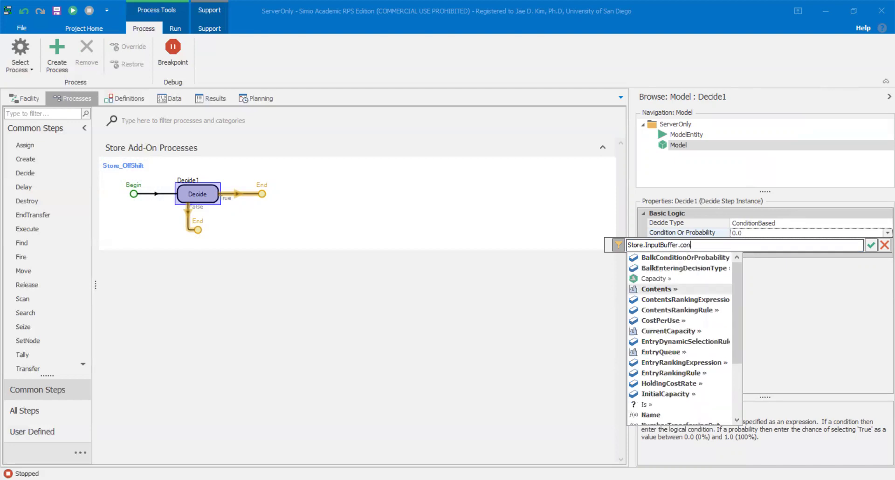
text(.nu)
key(Tab)
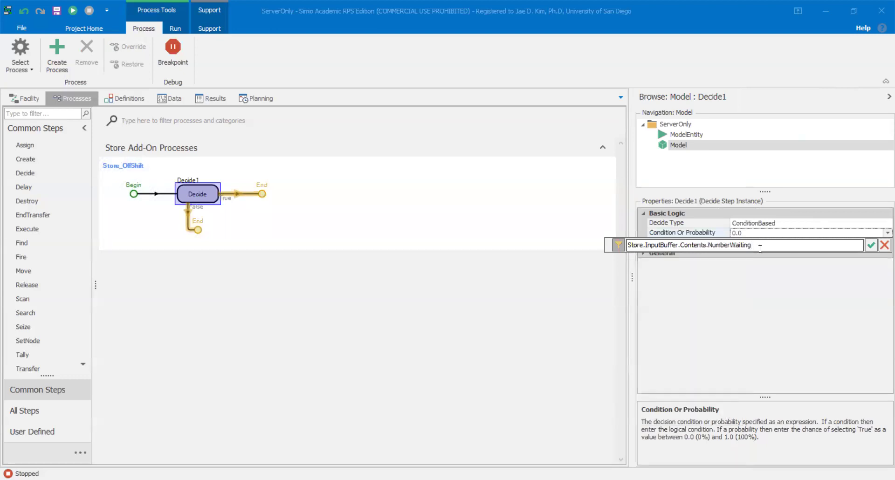
Complete the Decide condition by appending >0 || Store.Processing.Contents.NumberWaiting>0 and apply the expression
text(>0 || Store.)
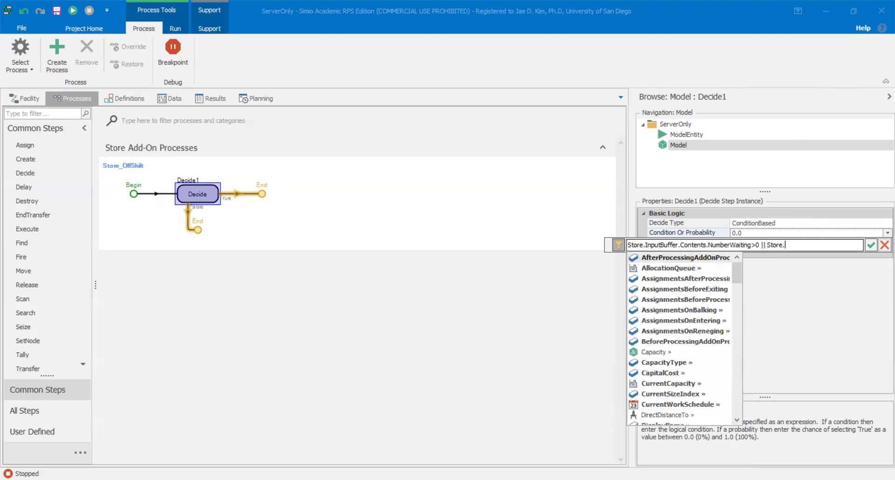
text(proc)
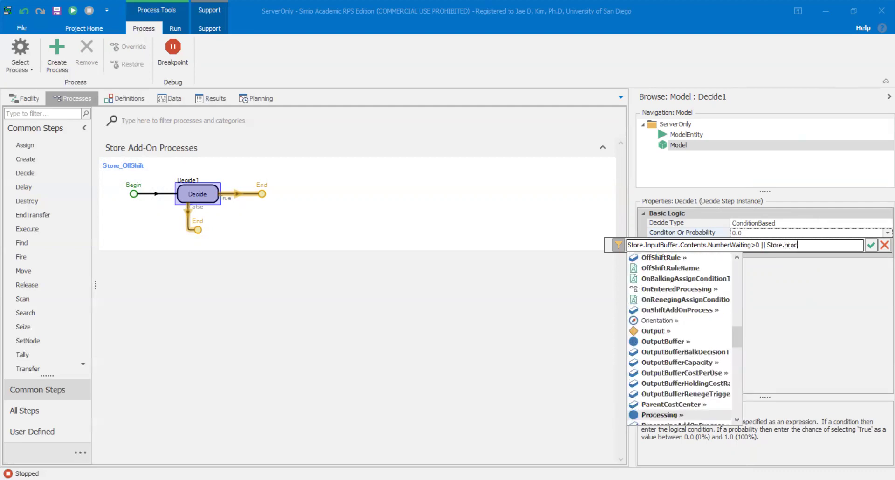
text(.cont)
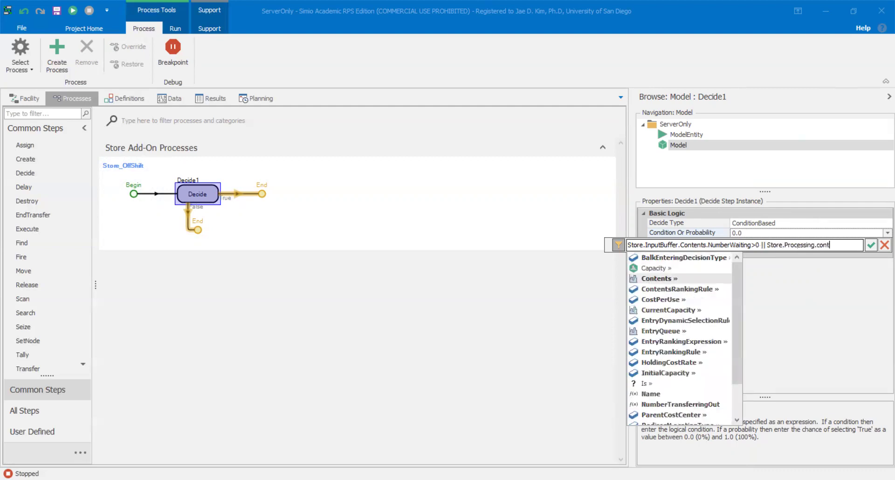
text(e.num)
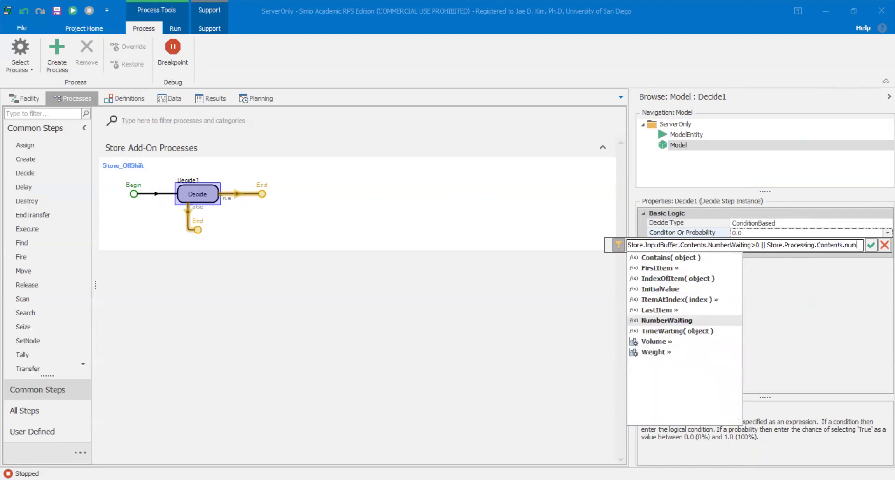
key(Tab)
text(>0)
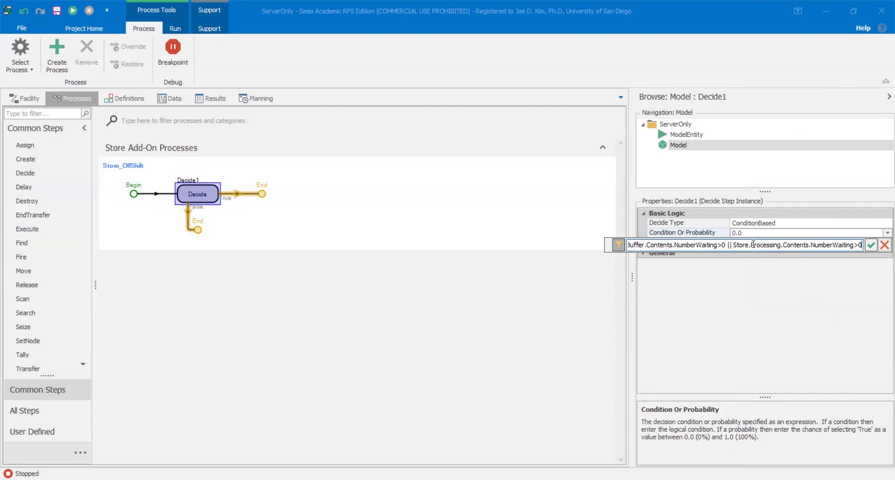
drag(734, 247, 862, 247)
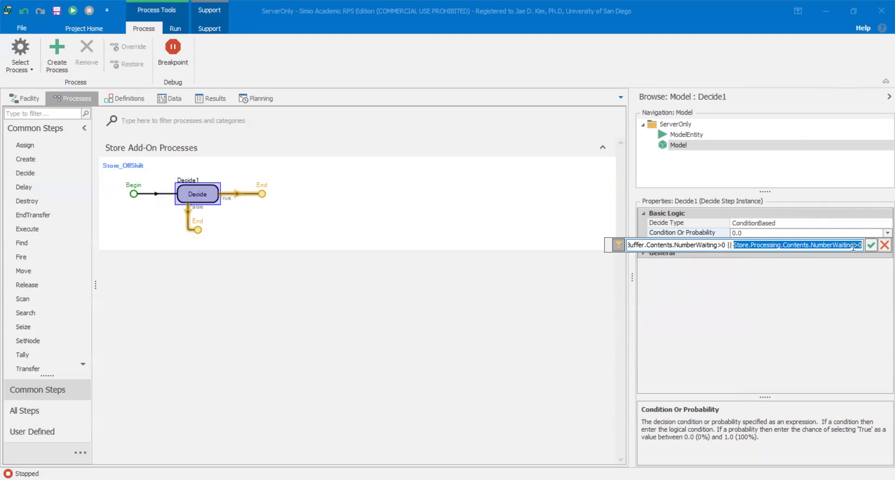
click(854, 247)
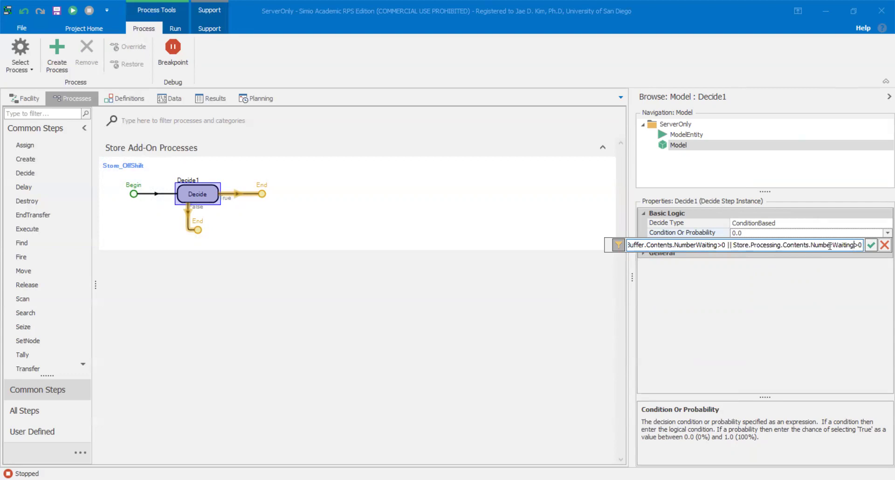
drag(734, 245, 853, 244)
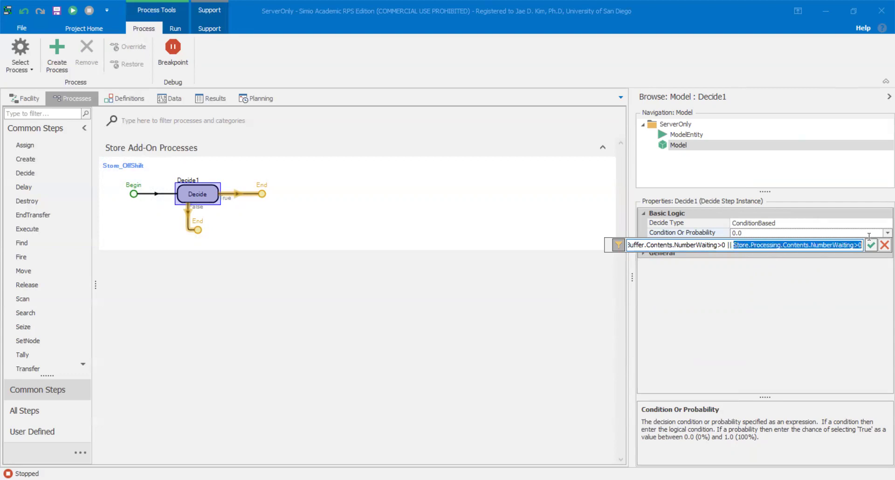
click(853, 246)
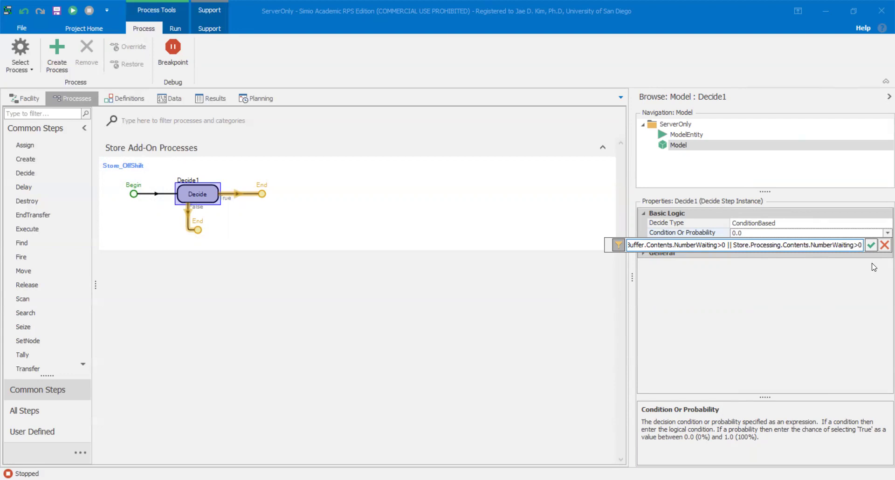
drag(734, 244, 863, 245)
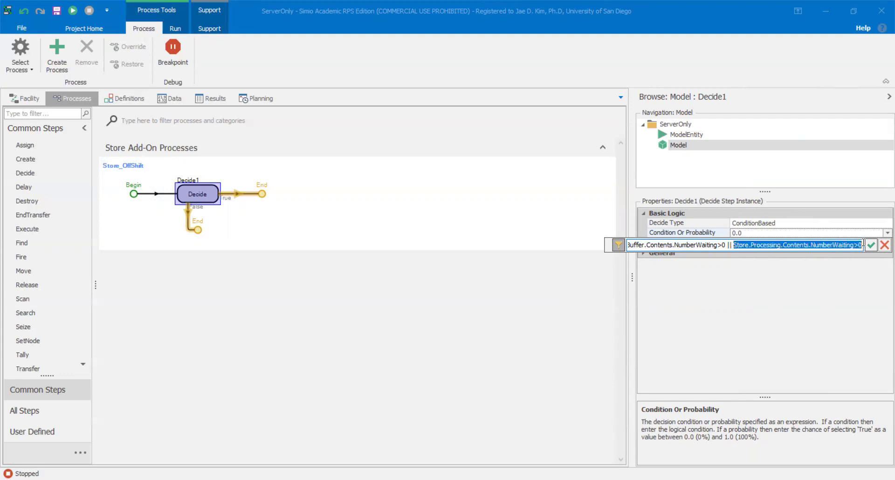
click(835, 246)
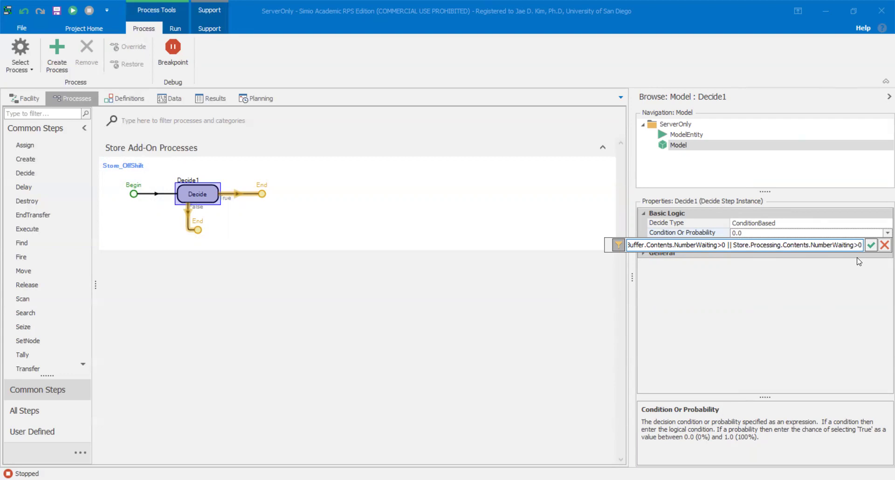
key(Return)
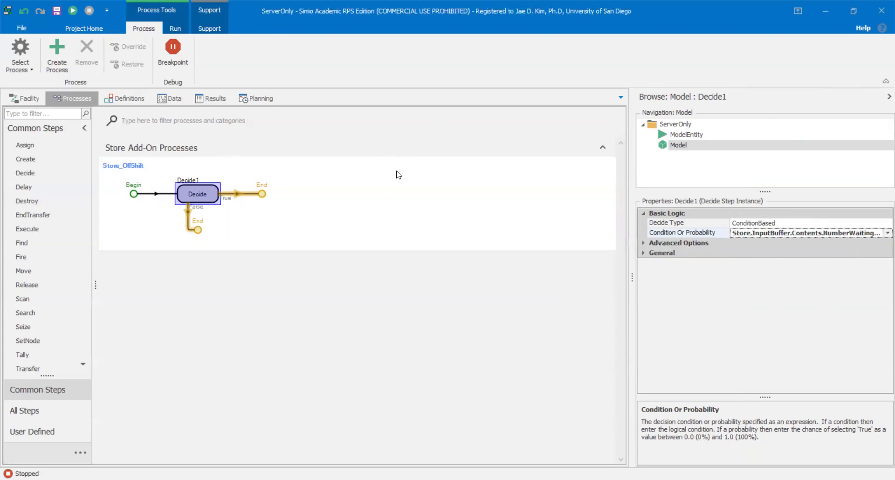
Add a discrete integer state variable to the model and name it StoreOffShift
click(138, 99)
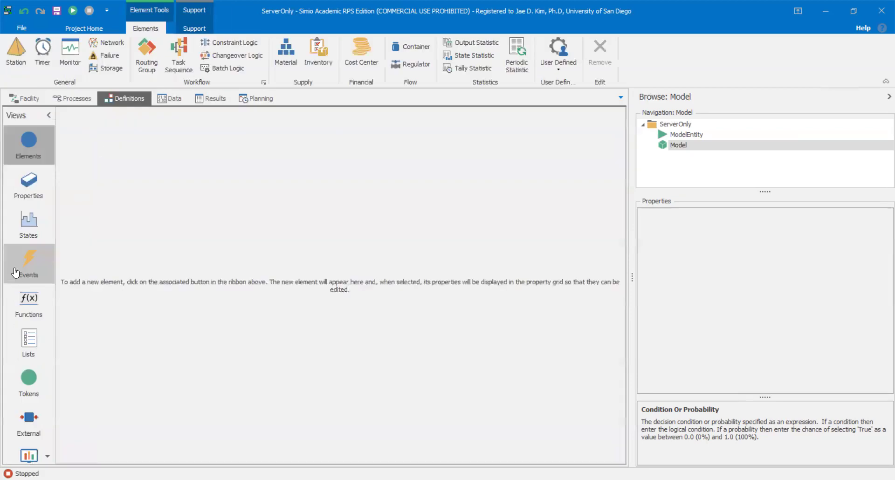
click(29, 222)
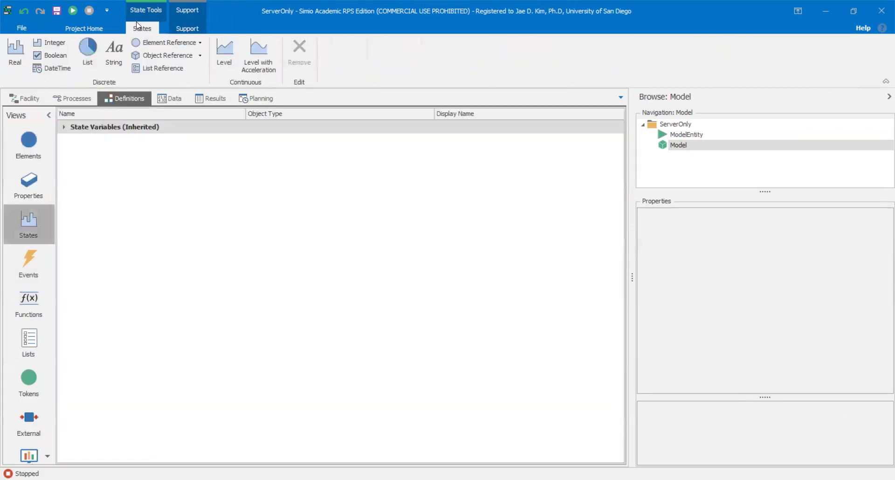
click(49, 41)
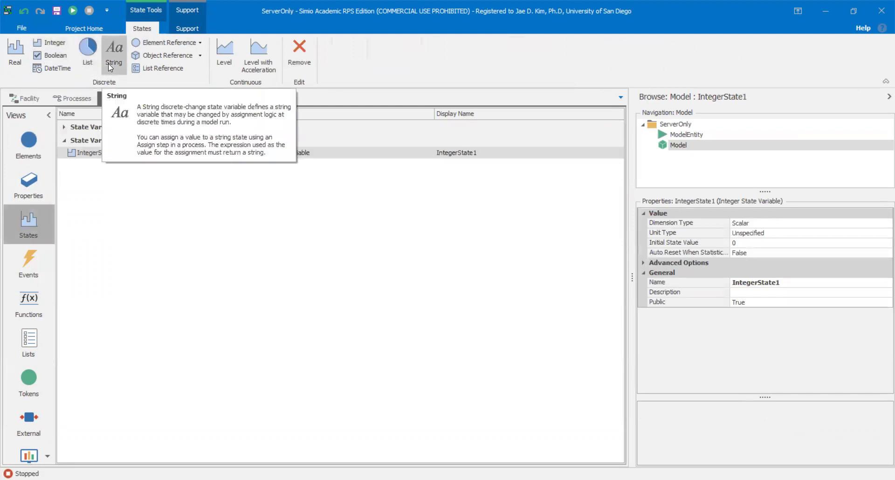
click(120, 153)
text(StoreOff)
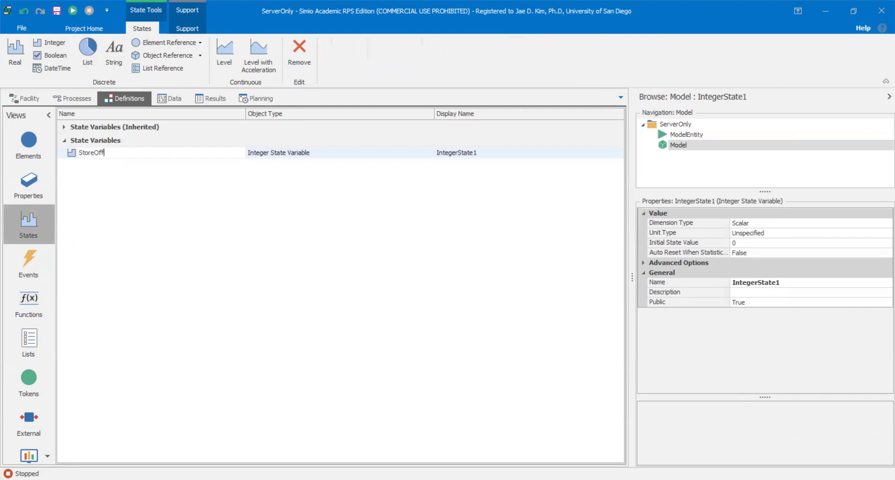
text(Shift)
key(BackSpace)
key(BackSpace)
key(BackSpace)
key(BackSpace)
text(hift)
key(Return)
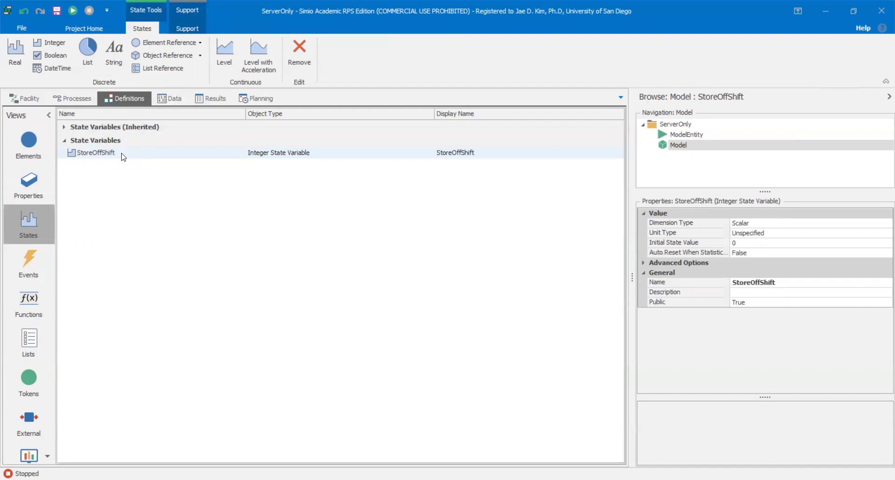
Add an Assign step to the True branch of the Decide step in the Store_OffShift process
click(41, 97)
click(53, 98)
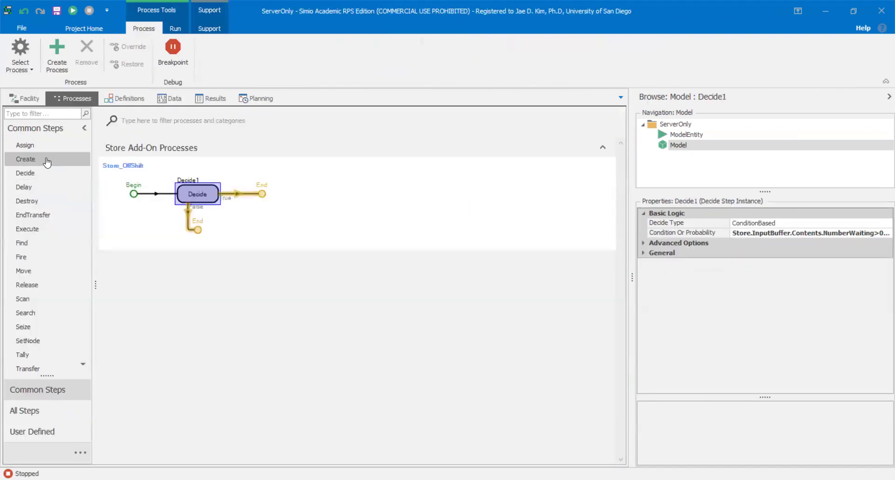
drag(23, 145, 235, 184)
click(258, 189)
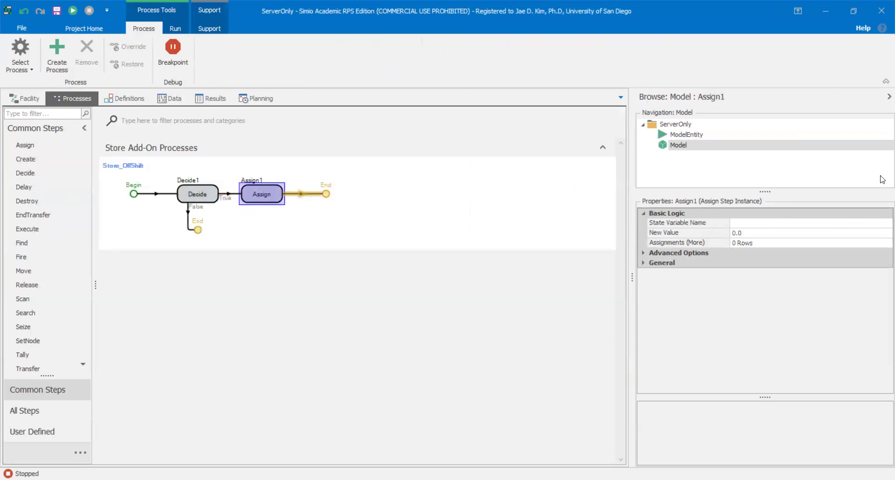
Review the Decide step's full condition expression in a widened expression editor
click(195, 198)
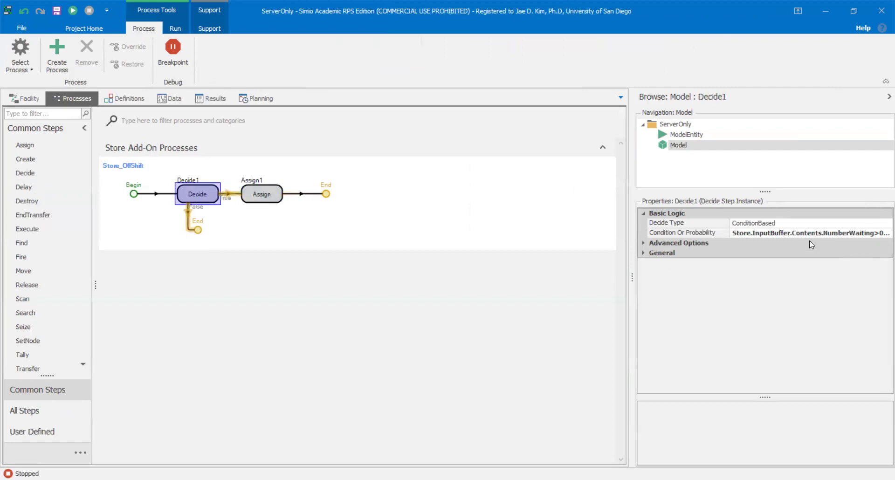
click(880, 233)
click(882, 233)
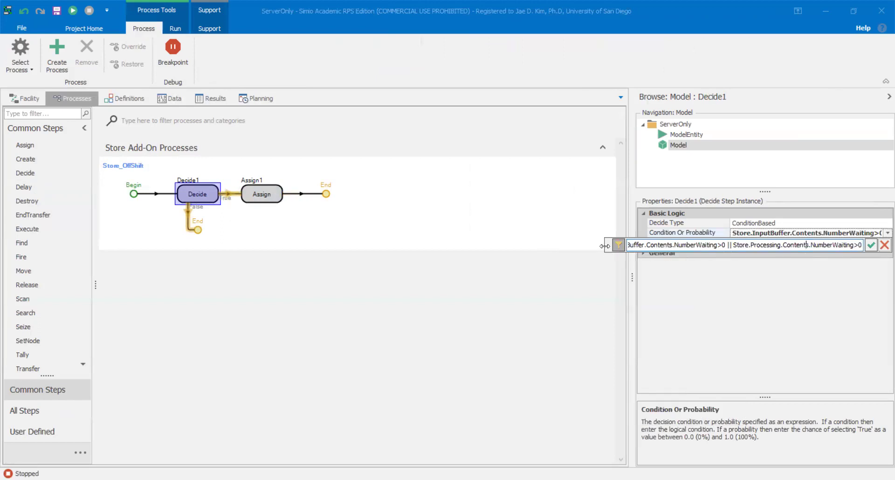
drag(604, 246, 504, 246)
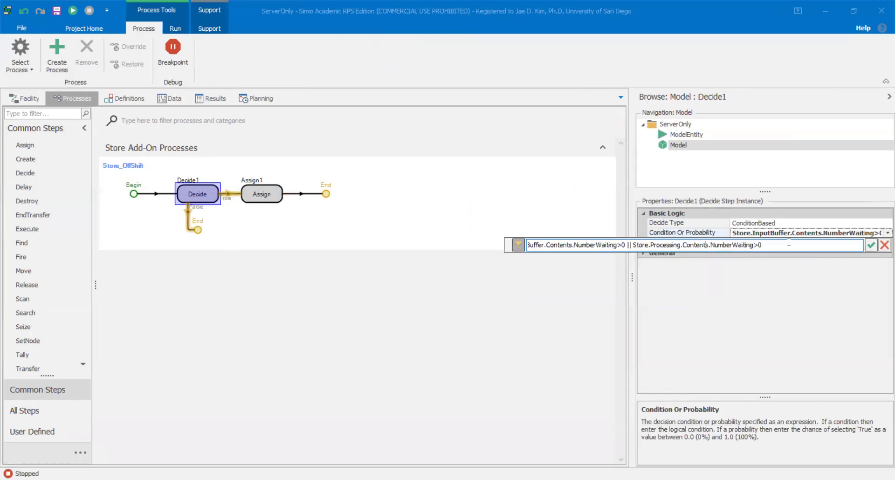
drag(793, 245, 535, 261)
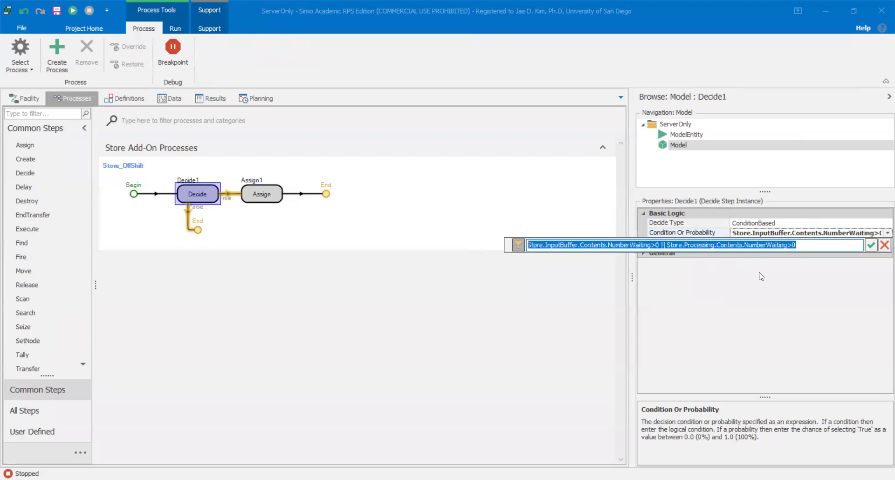
click(807, 245)
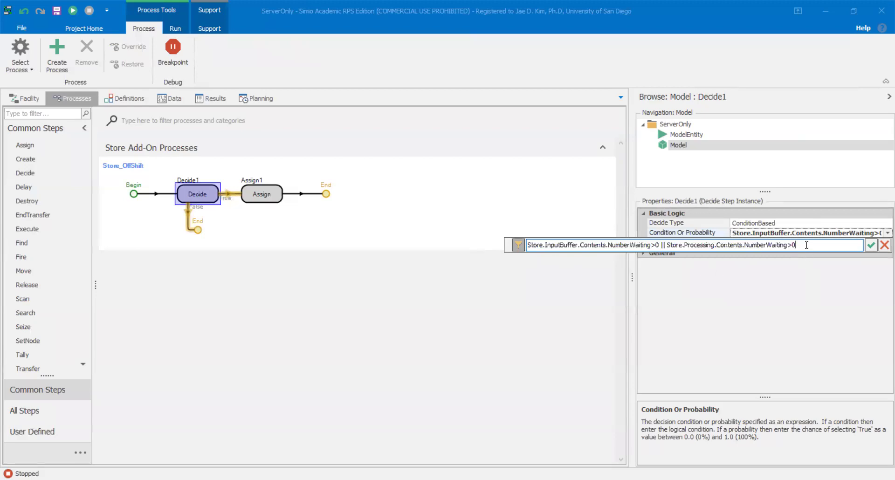
click(870, 244)
Configure the Assign step to set the state variable StoreOffShift to a new value of 1
key(Right)
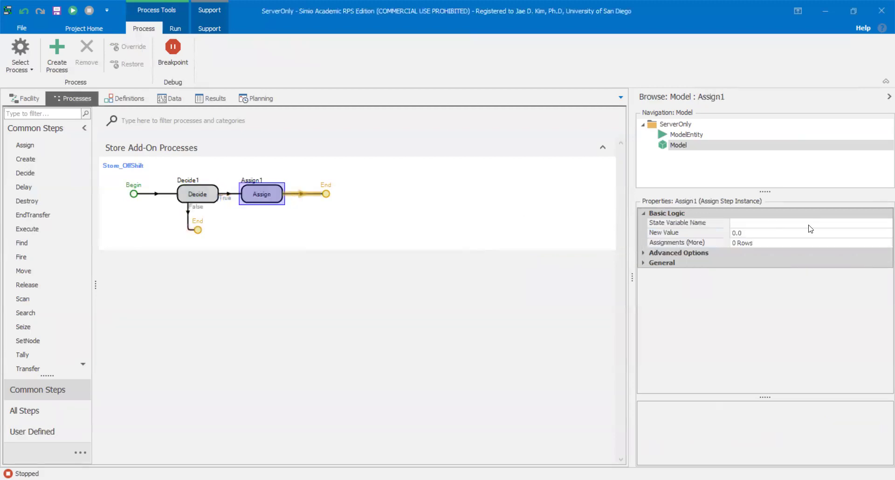
click(881, 225)
click(886, 223)
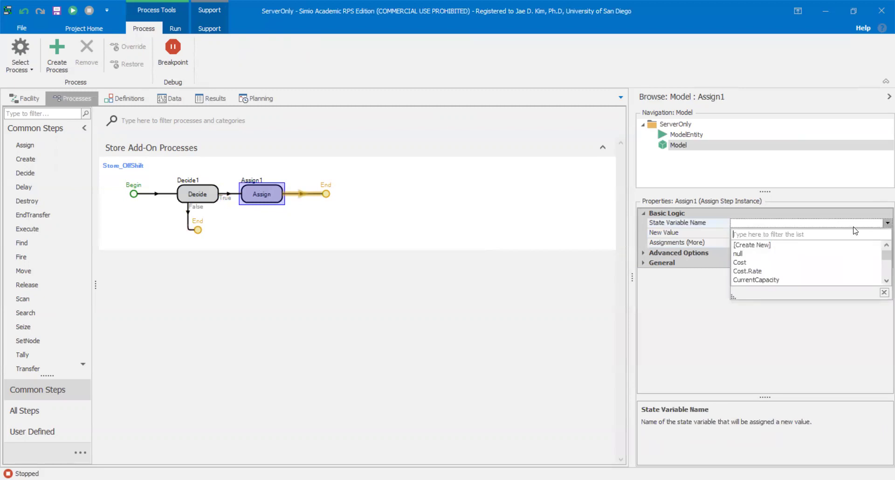
text(storeof)
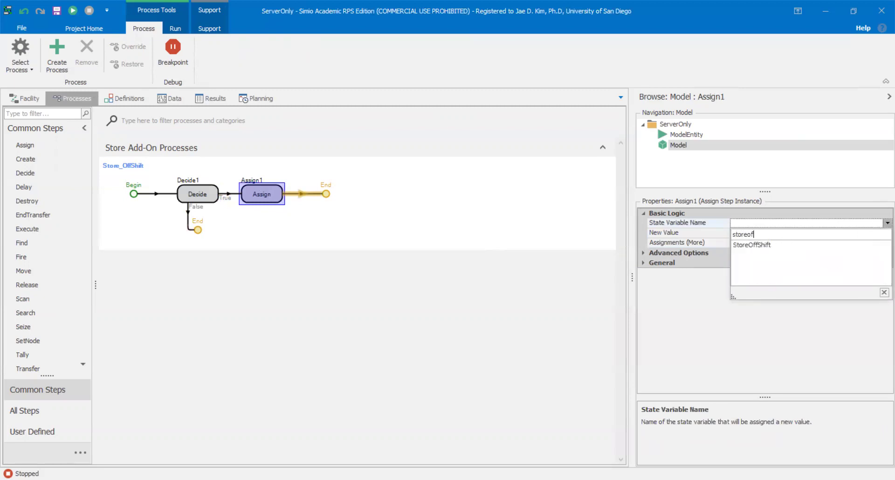
click(811, 245)
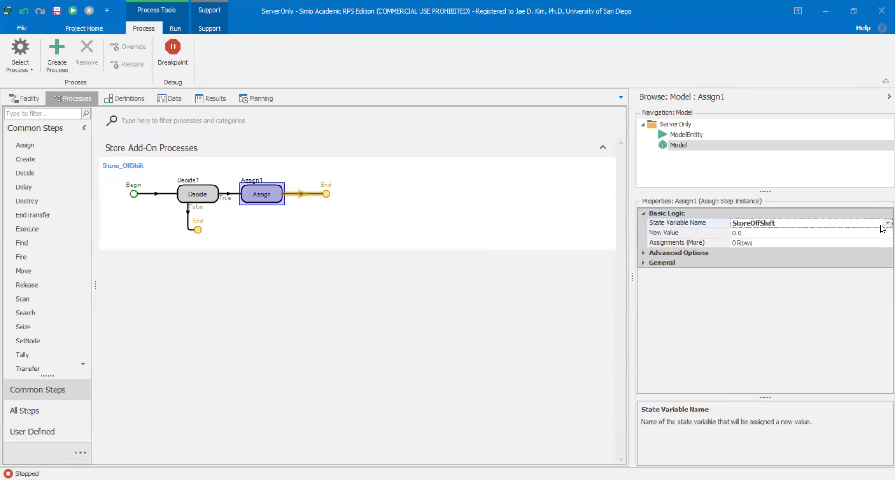
click(881, 232)
click(882, 233)
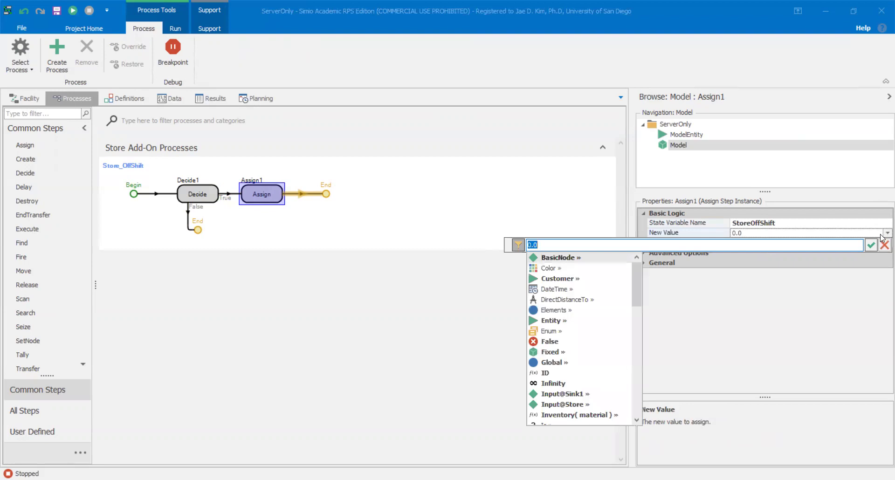
text(1)
key(Return)
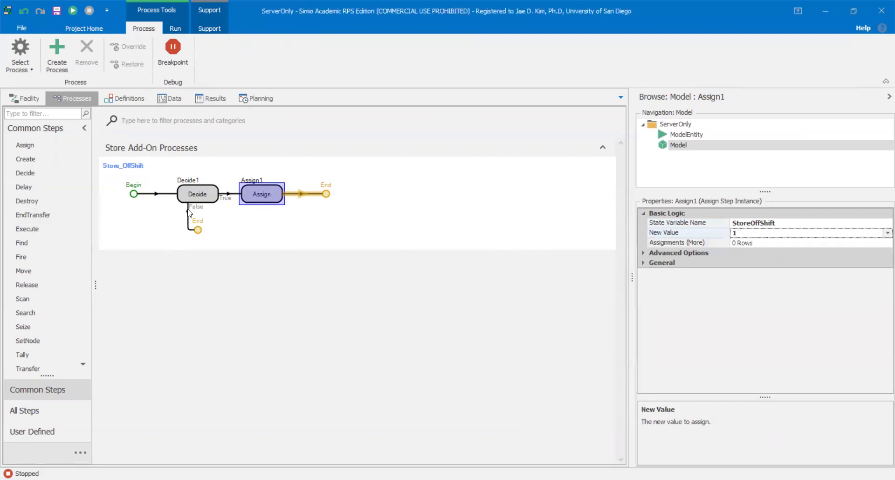
Review the Store_OffShift process logic, comparing the Decide step's condition expression with the Assign step's state assignment
mouse_move(201, 202)
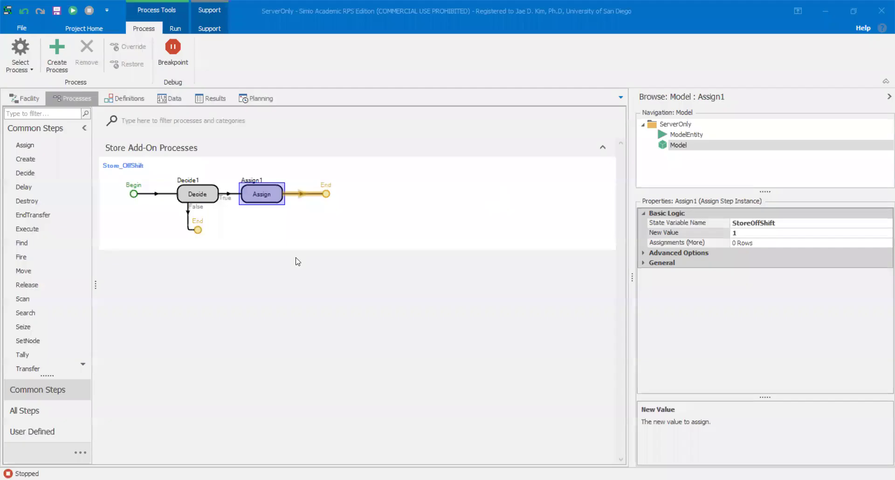
click(247, 261)
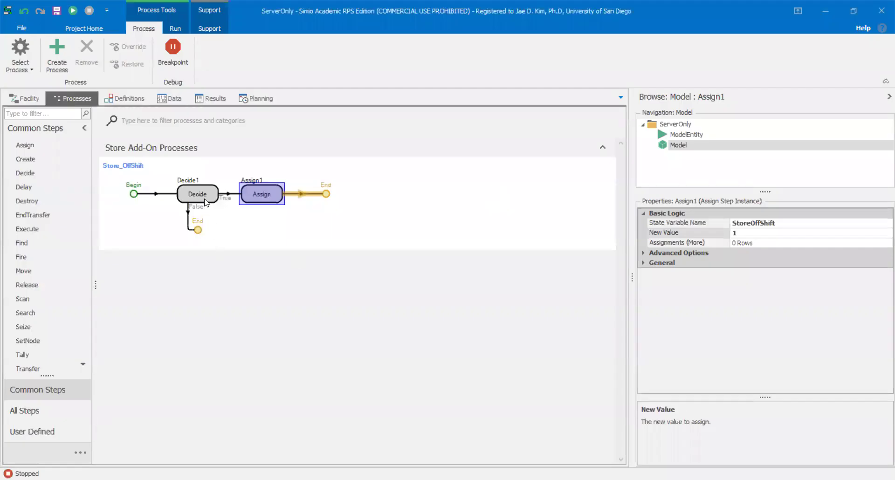
click(764, 223)
click(559, 248)
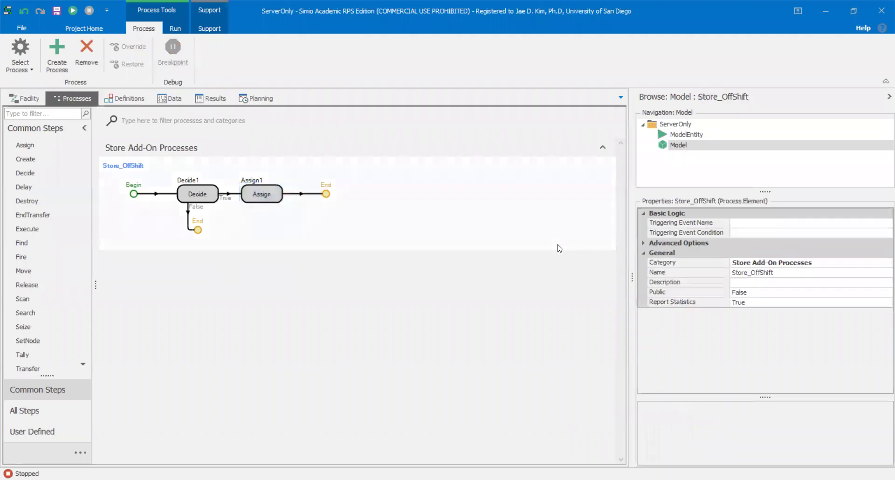
click(274, 202)
click(285, 229)
click(203, 198)
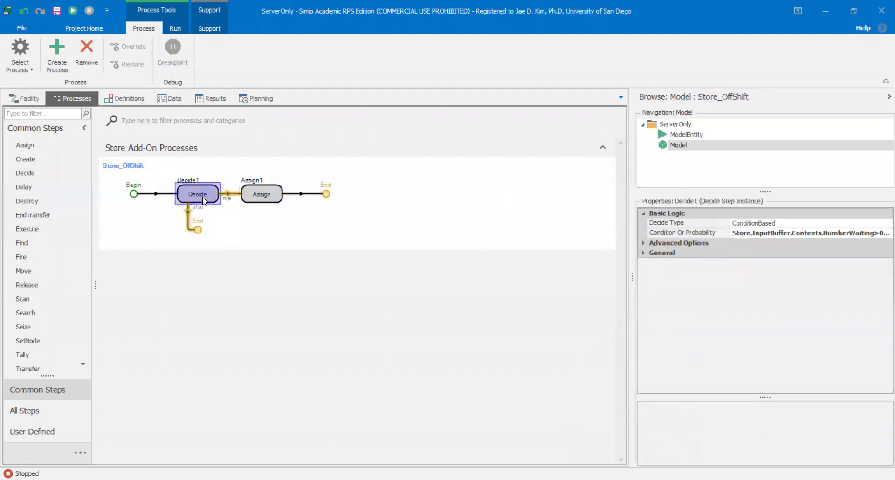
click(430, 185)
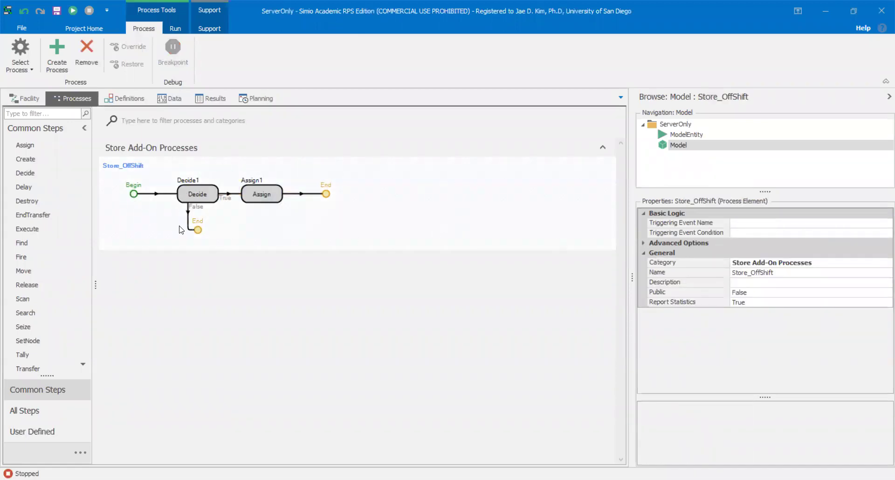
click(193, 199)
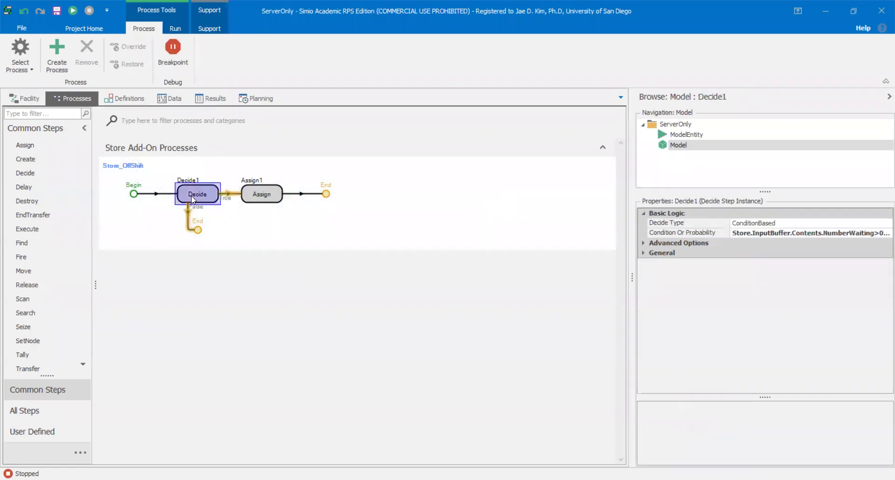
click(839, 232)
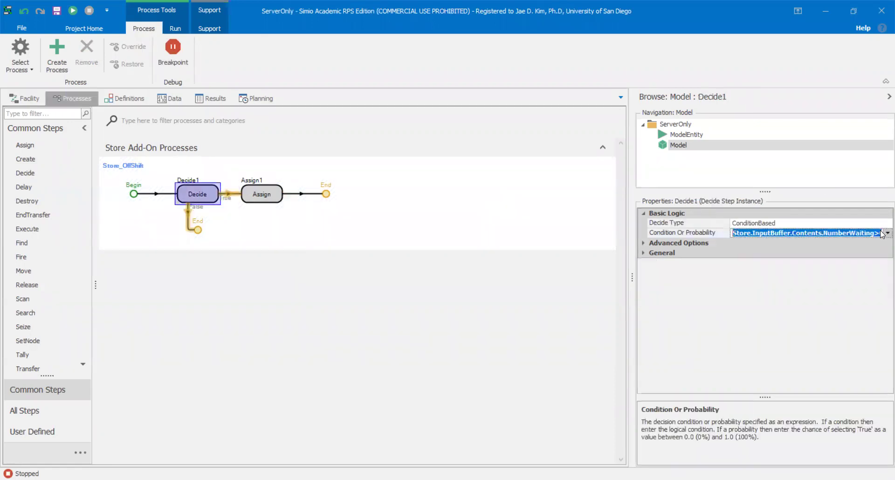
click(887, 233)
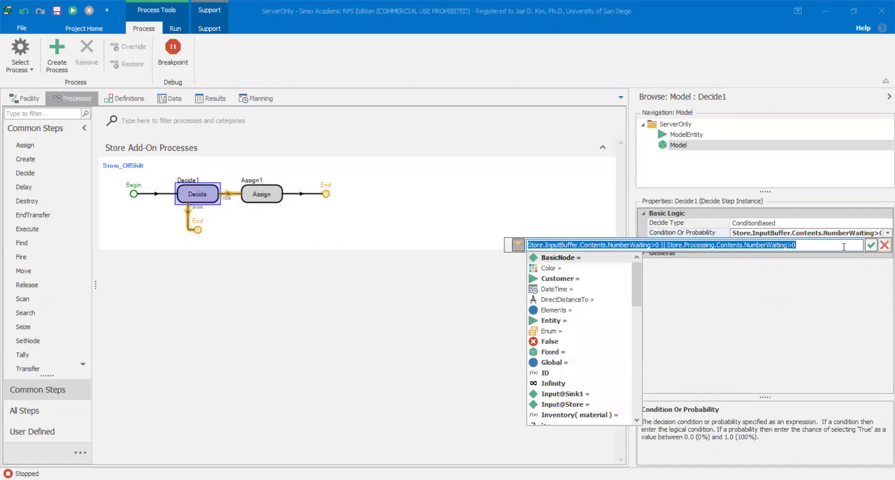
click(818, 247)
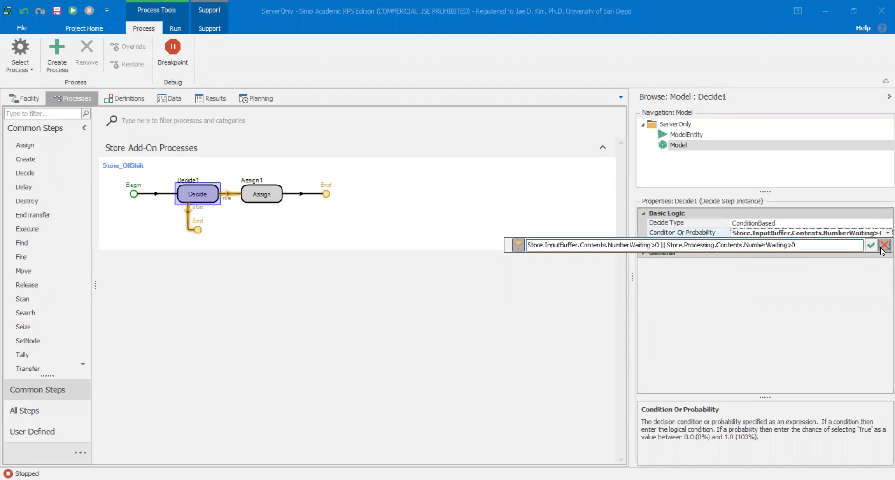
click(883, 245)
click(272, 200)
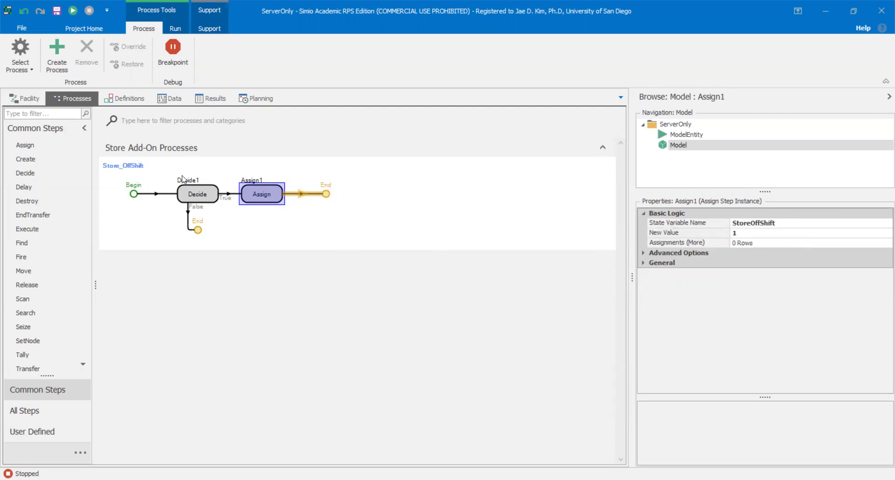
click(209, 198)
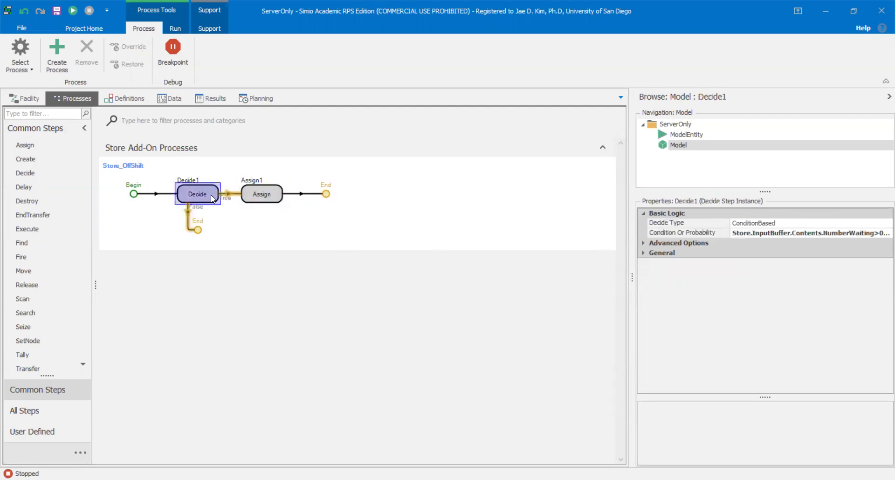
click(277, 196)
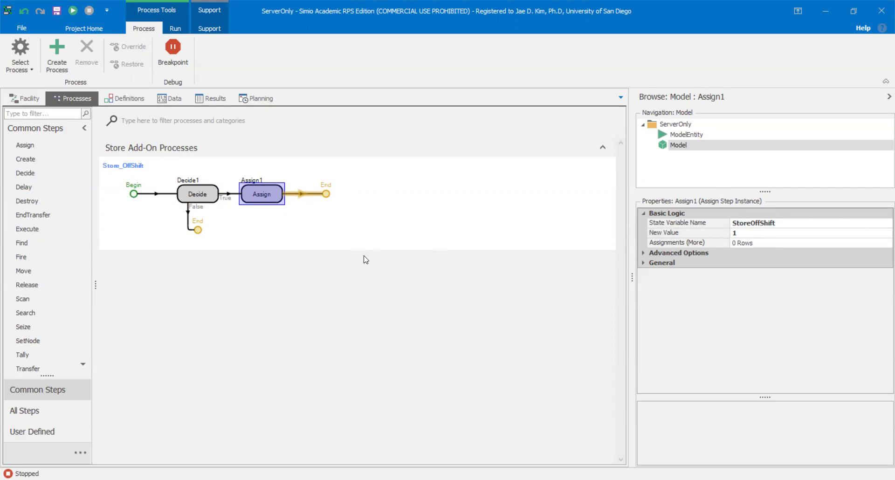
click(363, 229)
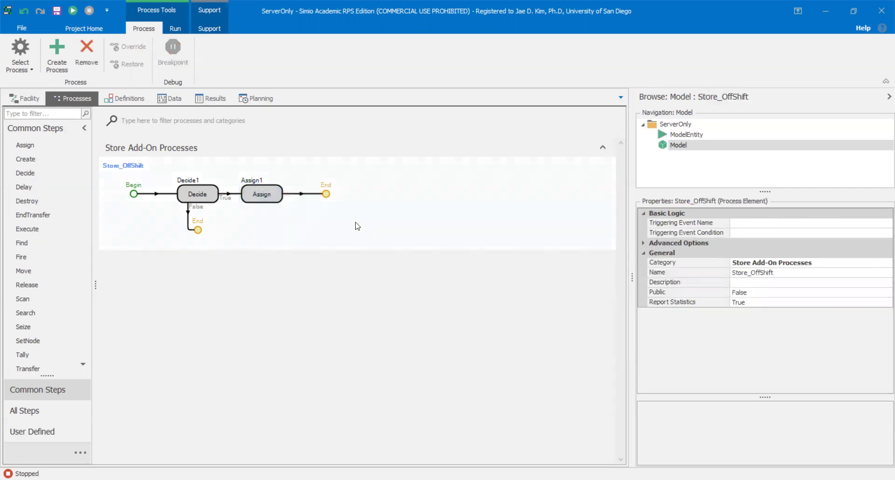
click(270, 196)
click(327, 216)
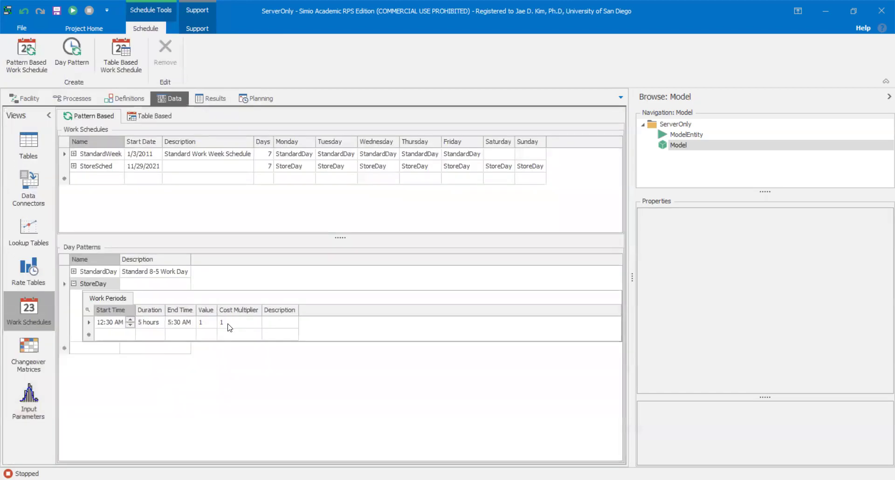
Inspect the StoreDay work period's cost multiplier and the Store server's idle and usage cost rates
click(229, 325)
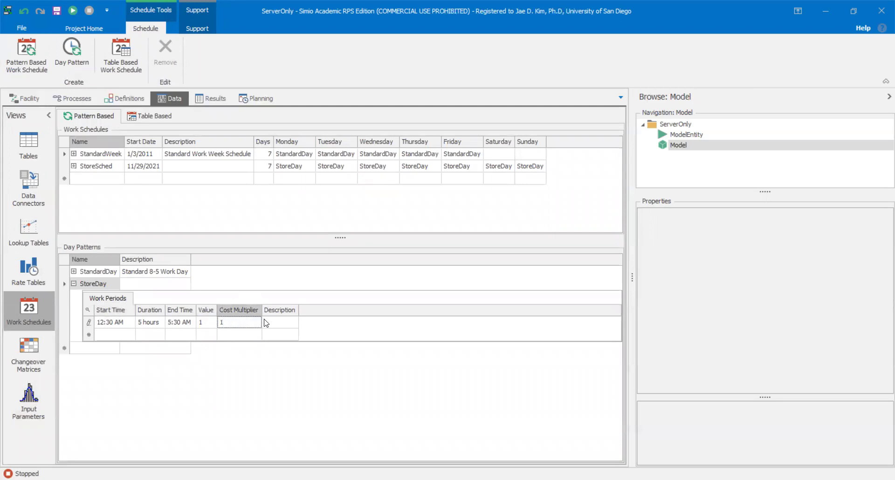
click(26, 98)
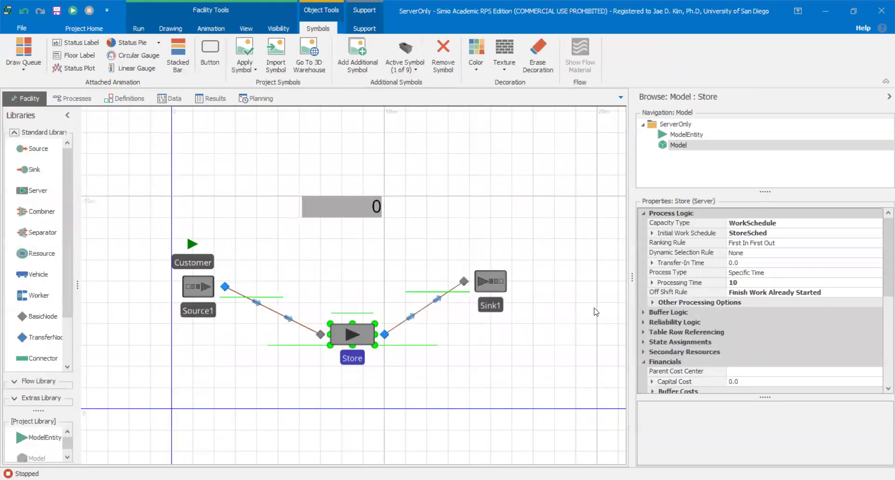
scroll(858, 301, down, 5)
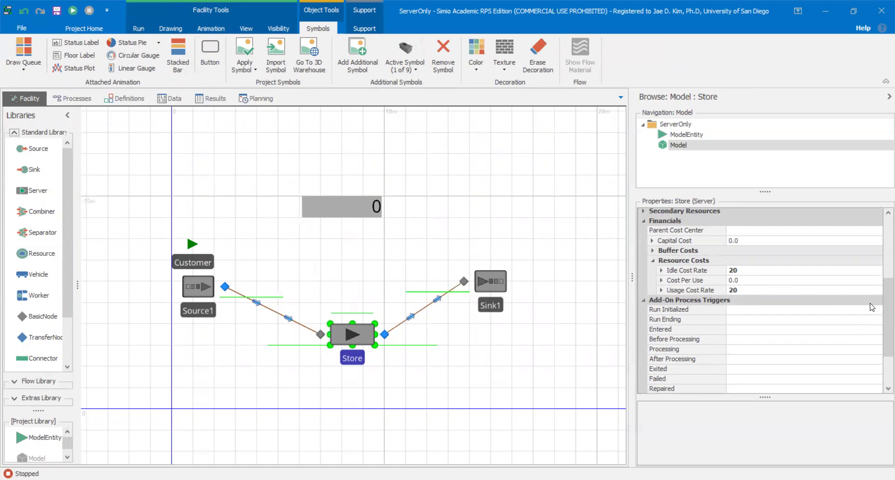
scroll(881, 310, up, 5)
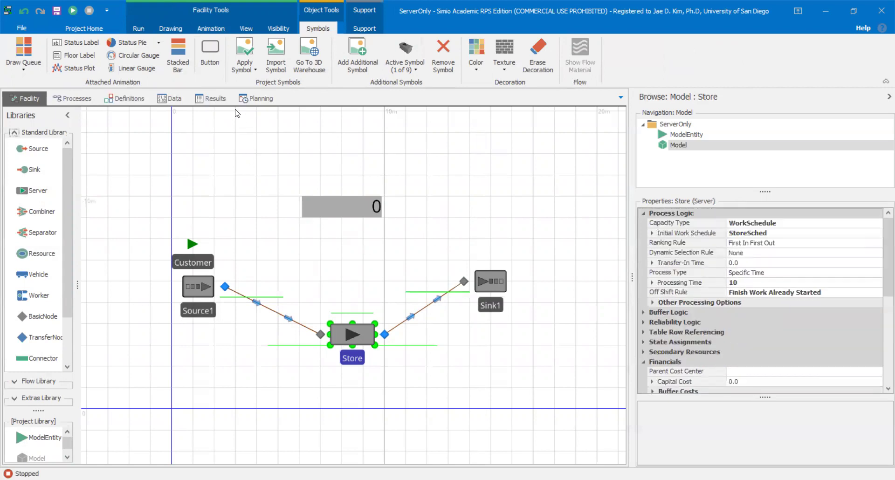
Add a new pattern-based work schedule named Overtime
click(172, 98)
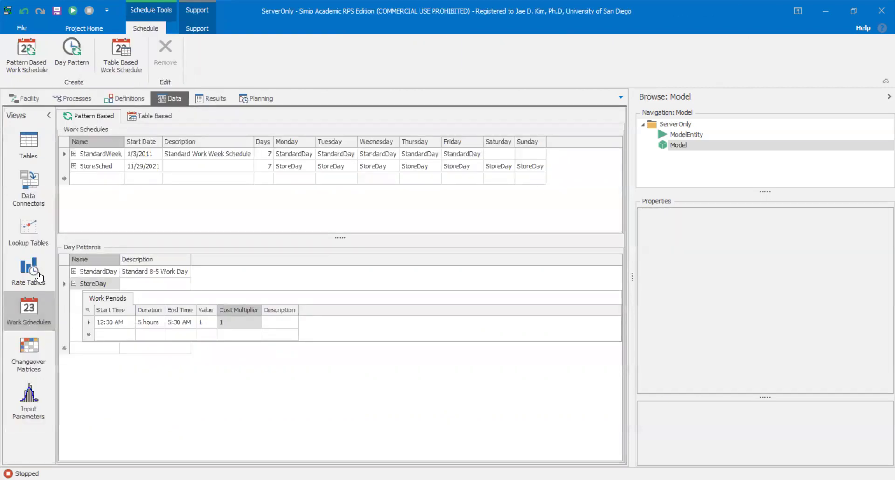
click(101, 179)
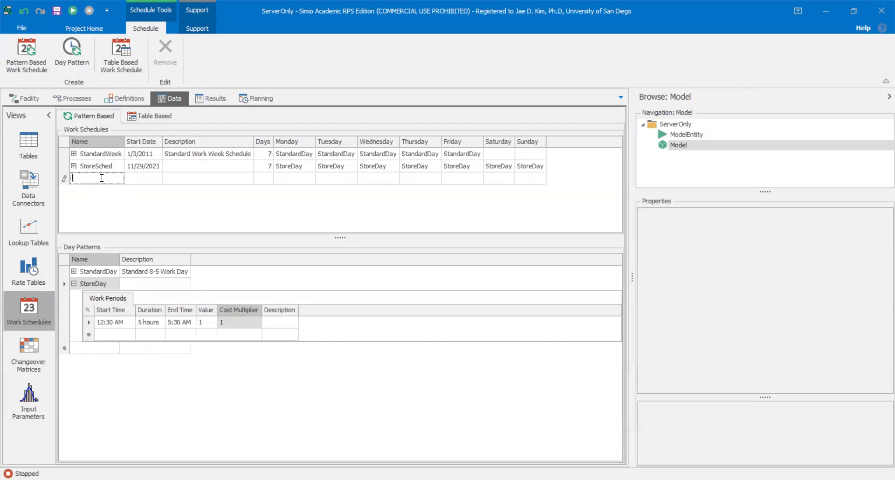
text(Overtime)
key(Tab)
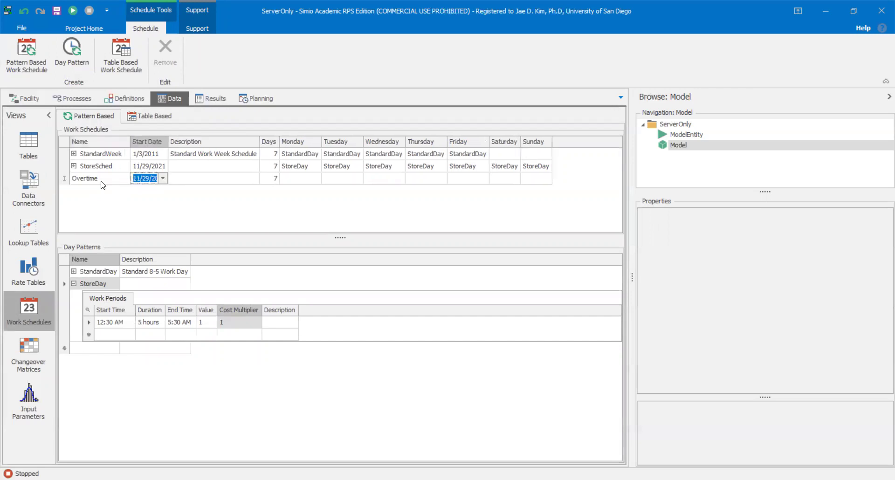
Add a new day pattern named OvertimeDay
click(74, 283)
click(86, 296)
text(Overttiem)
key(BackSpace)
key(BackSpace)
key(BackSpace)
key(BackSpace)
text(imeD)
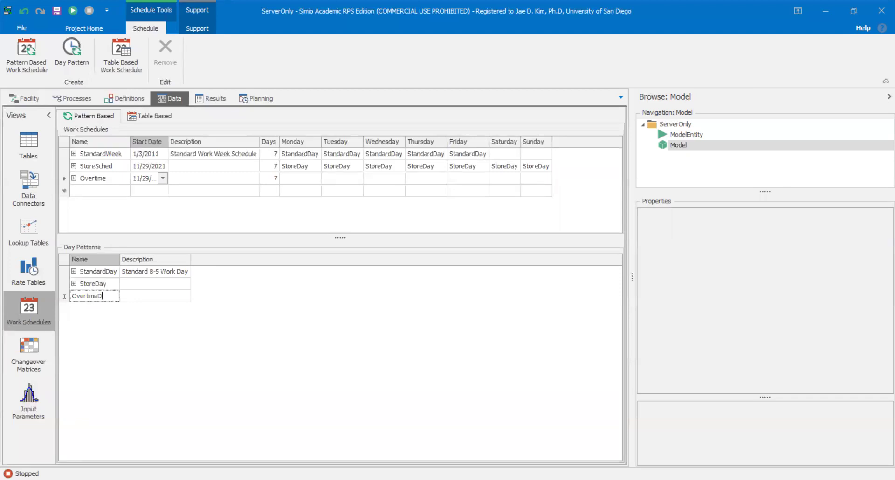
text(ay)
key(Tab)
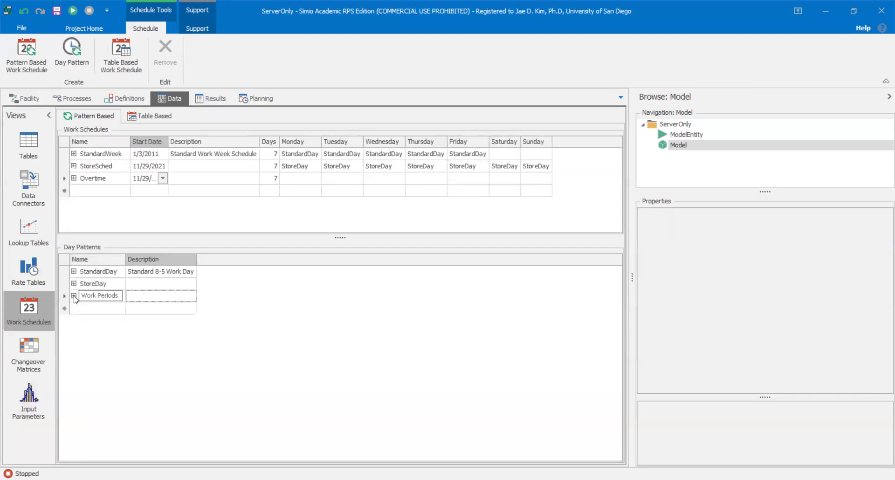
Add a work period to the OvertimeDay pattern starting at 12:00 AM and ending at 11:00 PM
click(74, 296)
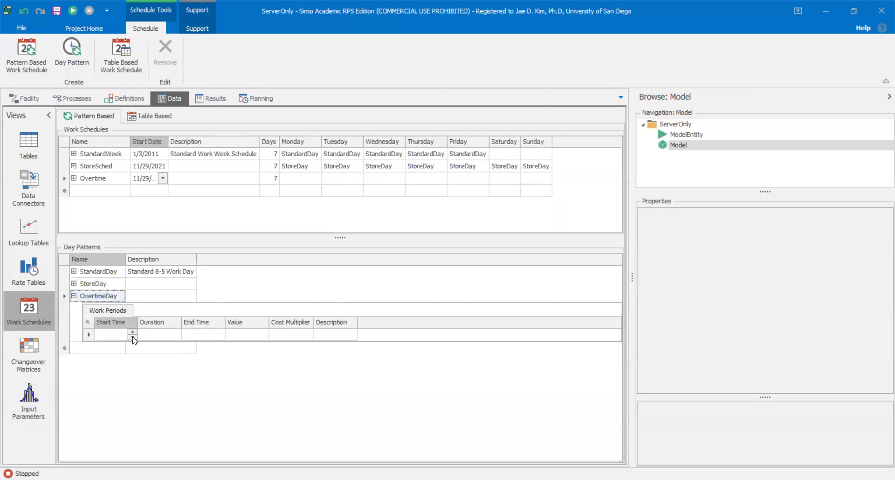
click(117, 334)
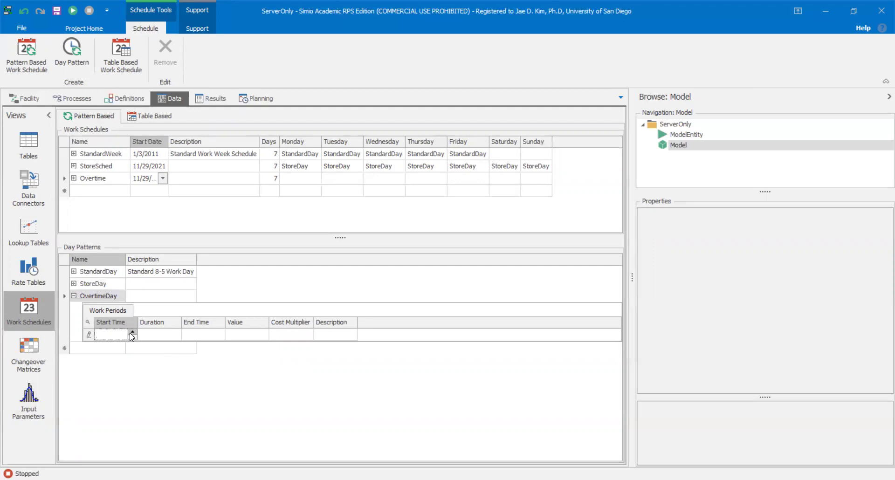
click(129, 333)
click(133, 336)
click(199, 338)
double_click(192, 334)
text(11)
click(213, 339)
text(p)
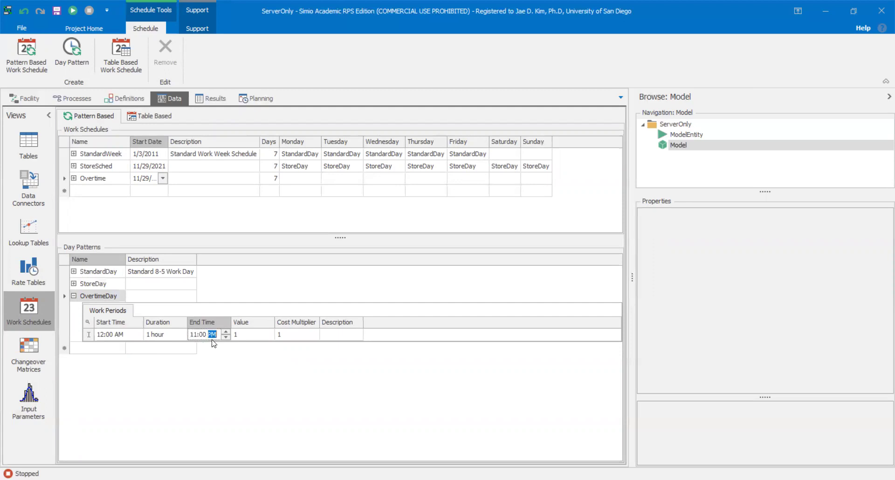
Set the cost multiplier of the OvertimeDay work period to 1.5
key(Tab)
key(Tab)
text(1.5)
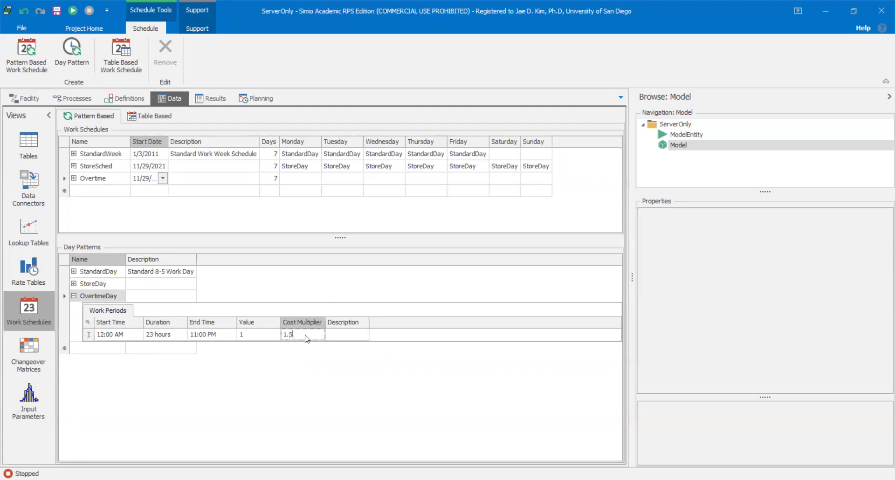
key(Tab)
click(285, 399)
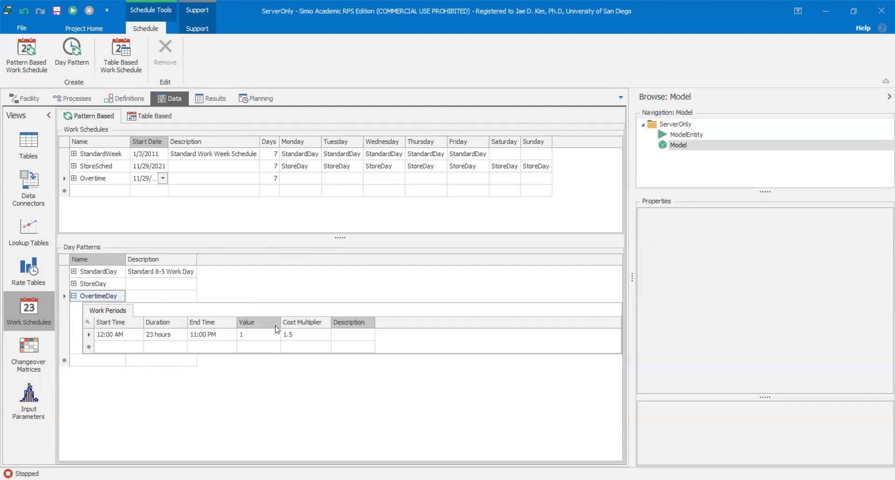
Assign the OvertimeDay pattern to every day from Monday through Sunday in the Overtime work schedule
click(319, 180)
click(318, 180)
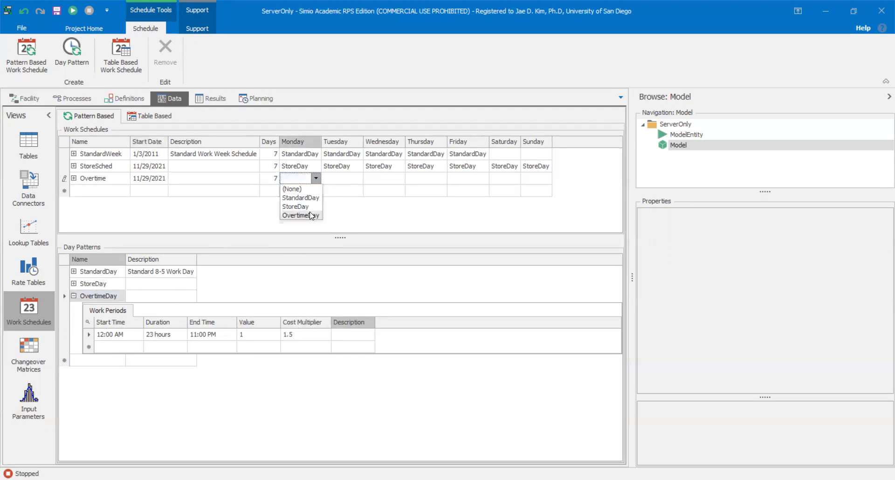
click(311, 216)
click(361, 180)
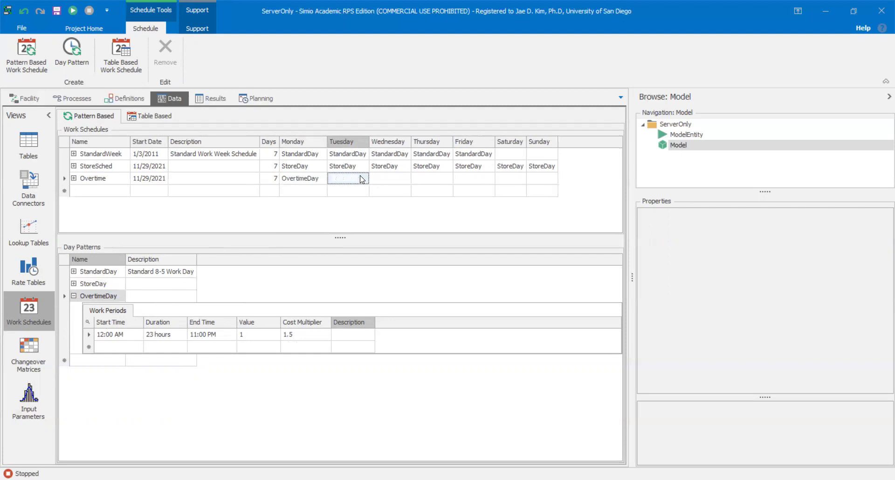
click(363, 178)
click(360, 215)
click(394, 181)
click(405, 178)
click(403, 216)
click(445, 180)
click(459, 179)
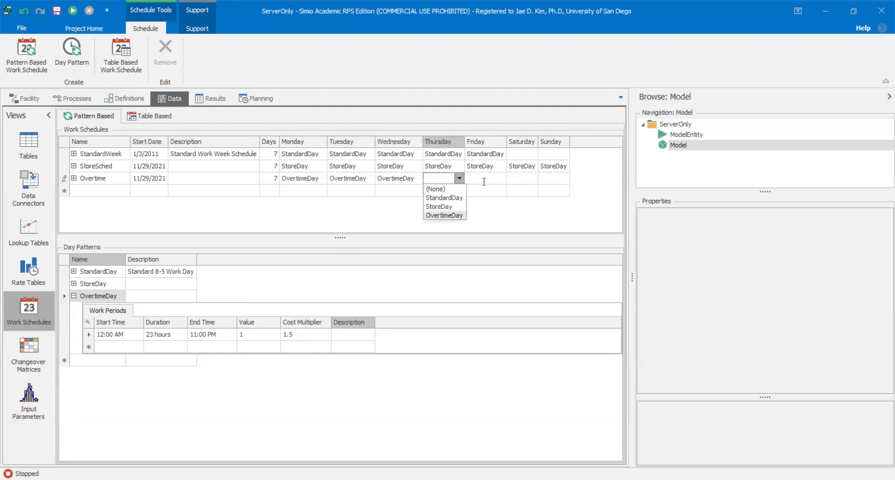
click(458, 215)
click(490, 180)
click(513, 179)
click(494, 215)
click(532, 179)
click(544, 178)
click(550, 216)
click(580, 180)
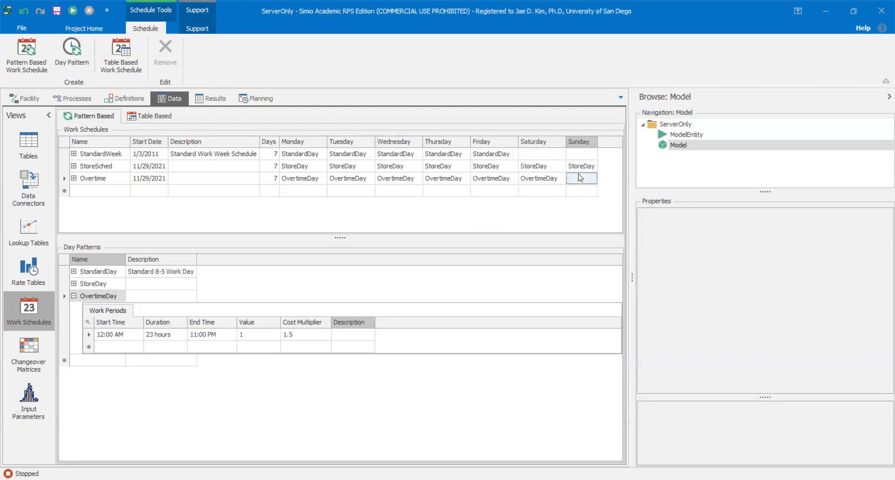
click(591, 179)
click(590, 216)
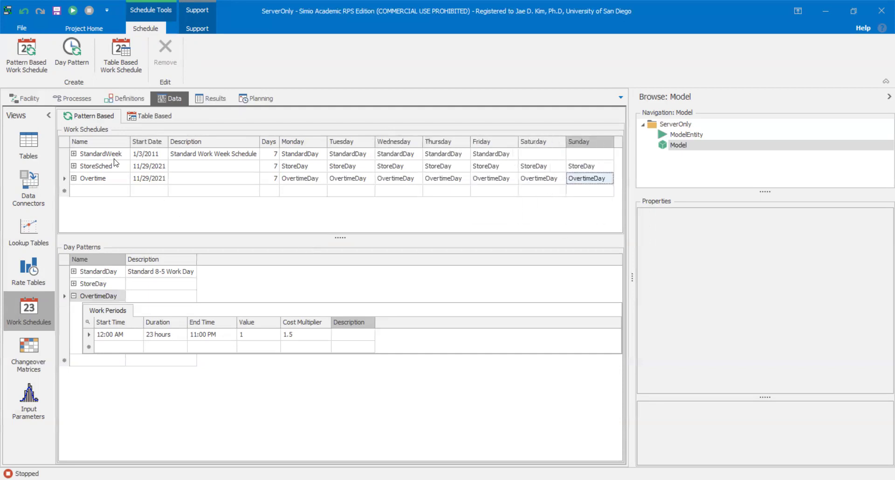
Add a SetWorkSchedule step after the Assign step in the Store_OffShift process
click(72, 98)
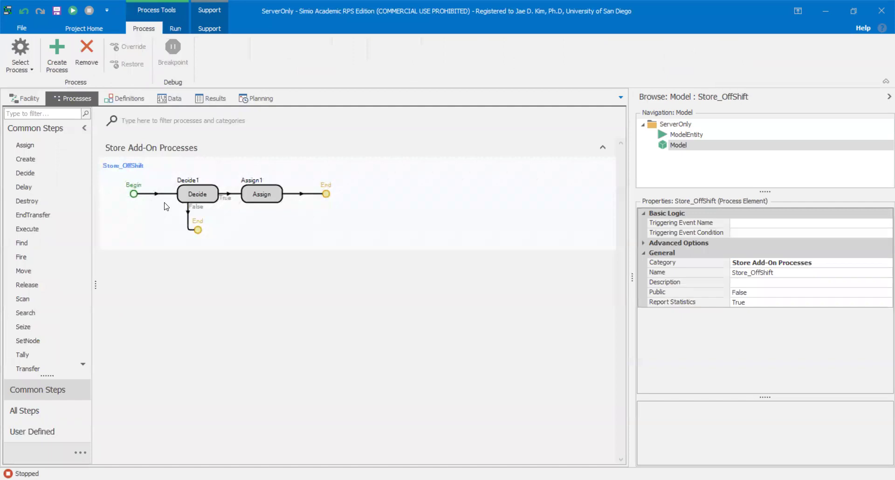
click(197, 197)
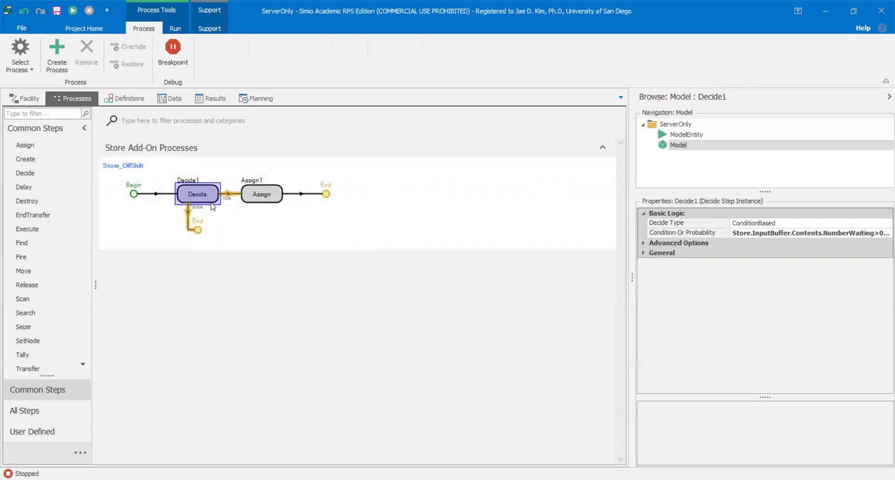
click(251, 191)
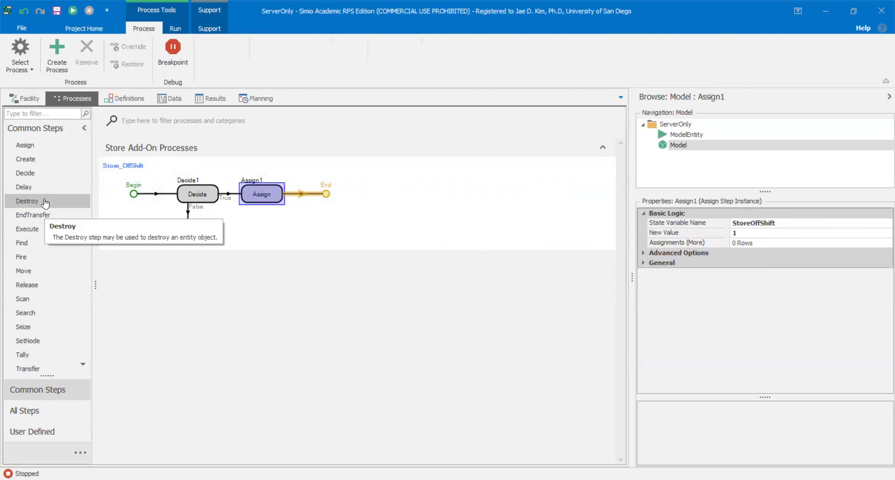
click(60, 409)
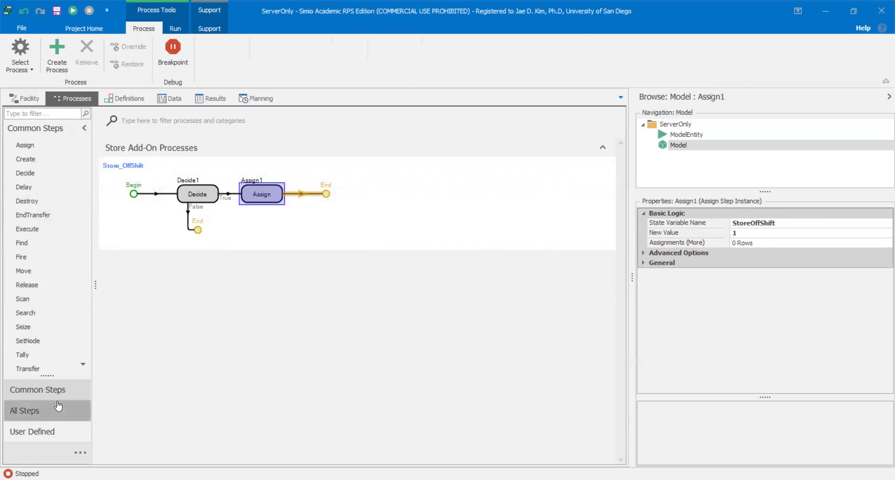
scroll(57, 309, down, 6)
scroll(58, 310, down, 8)
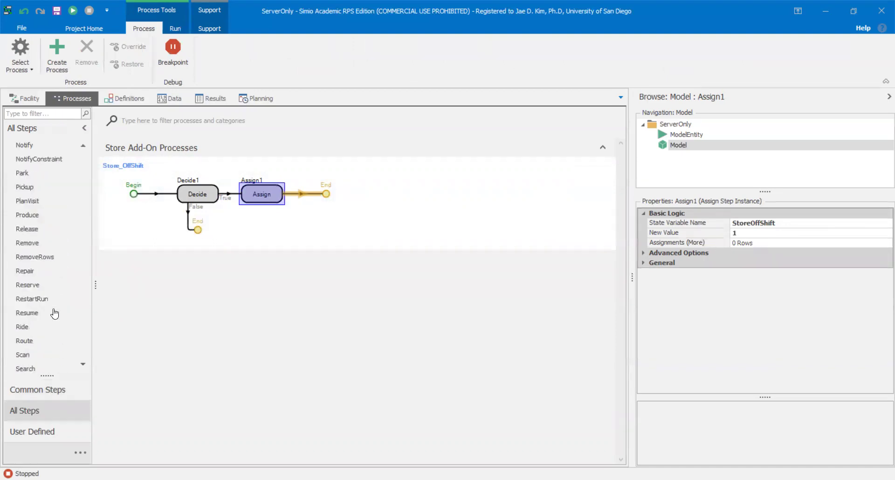
scroll(54, 366, down, 3)
drag(33, 359, 326, 194)
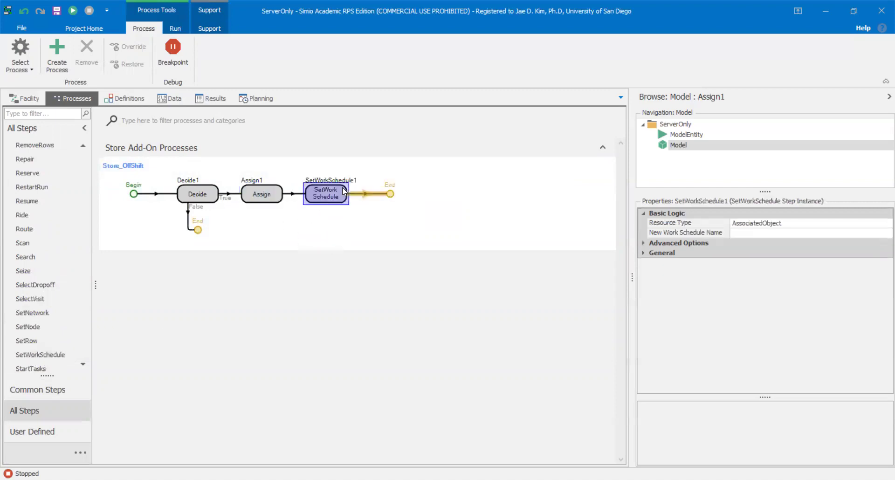
Configure the SetWorkSchedule step with resource type SpecificObject, resource object Store and new work schedule Overtime
click(882, 227)
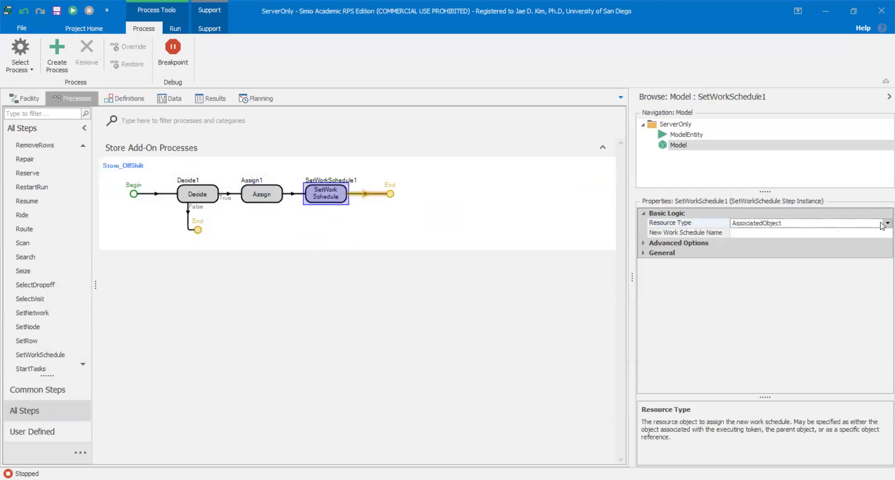
click(883, 225)
click(856, 250)
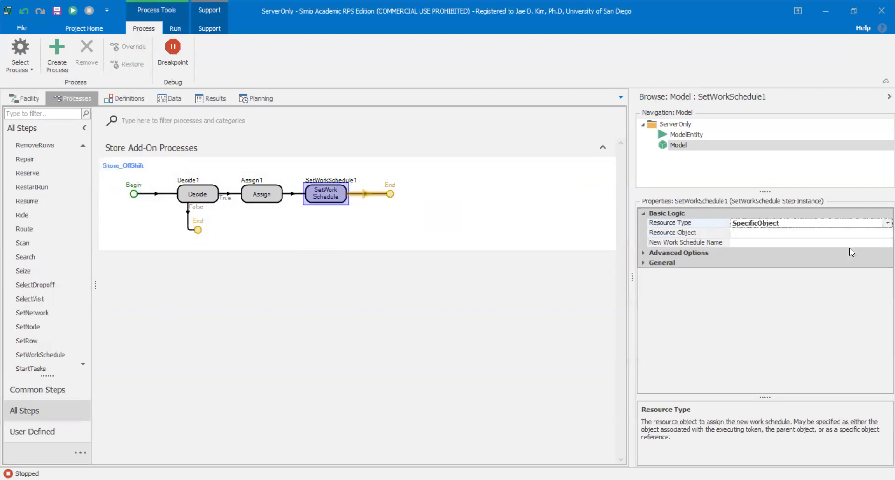
click(881, 233)
scroll(774, 270, down, 2)
scroll(770, 268, up, 1)
scroll(771, 269, down, 3)
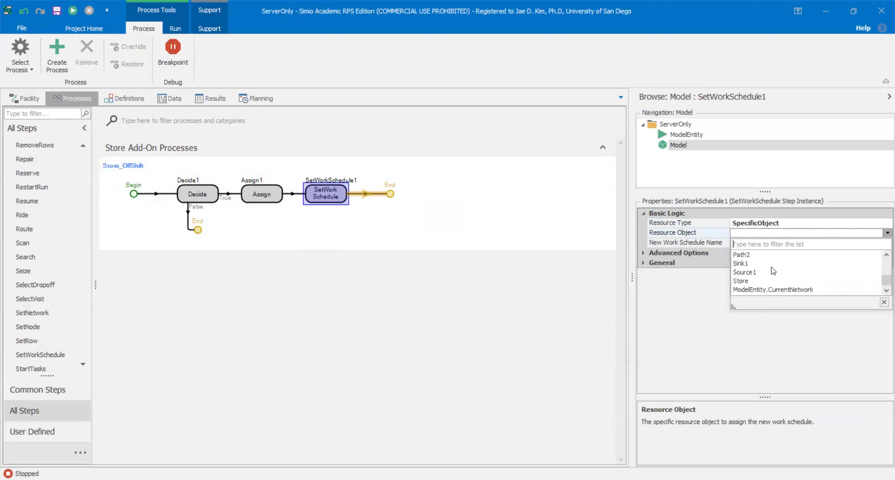
click(771, 281)
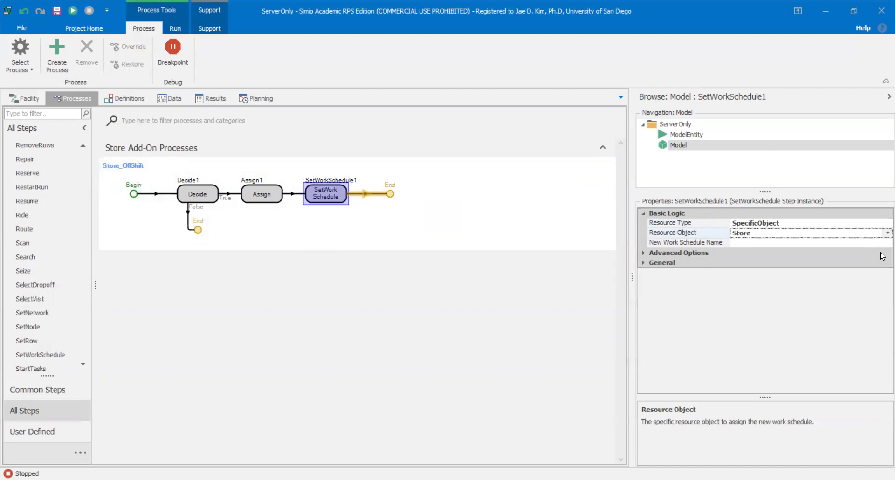
click(881, 244)
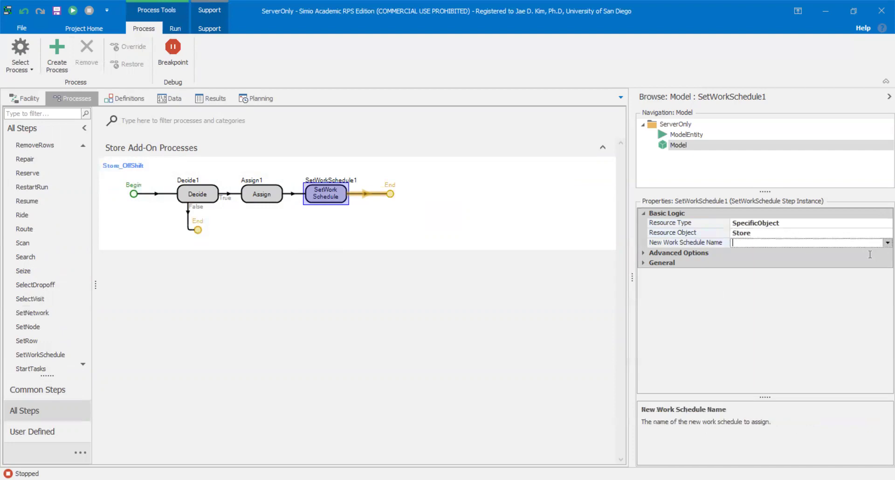
click(886, 243)
click(816, 272)
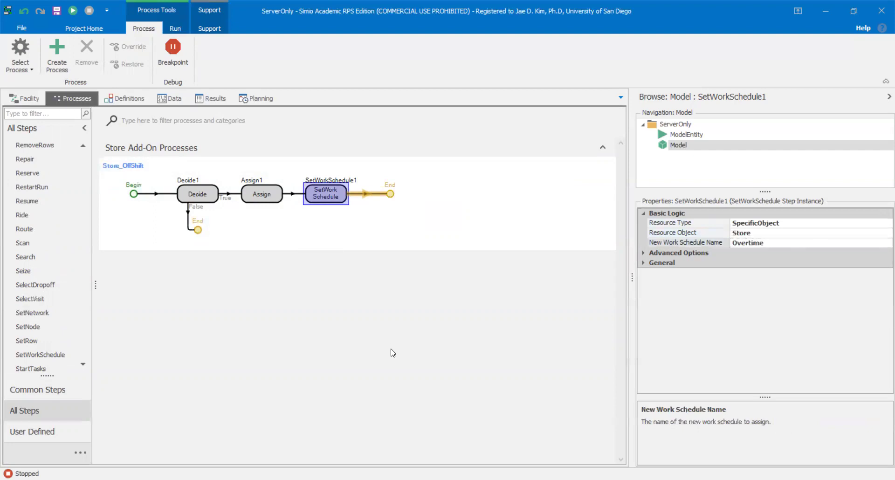
Run the model in the Facility view, pause it shortly after 5:30 AM, and inspect the time label and the Store server
click(30, 99)
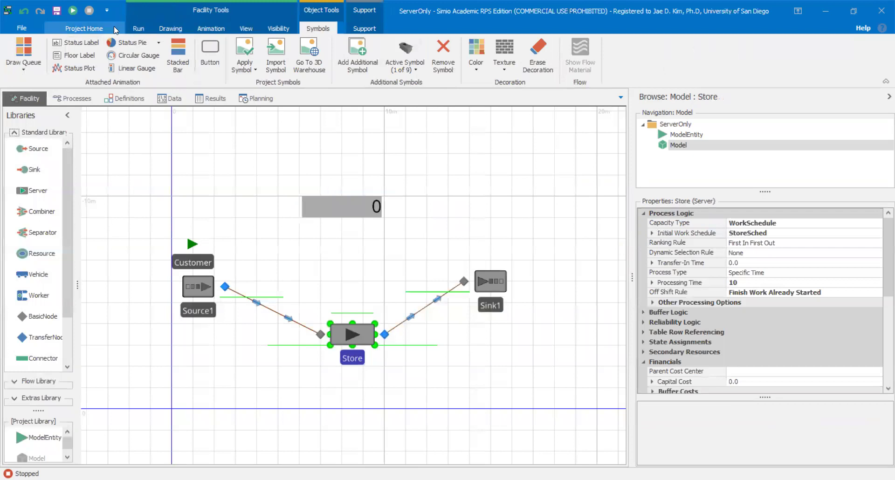
click(72, 11)
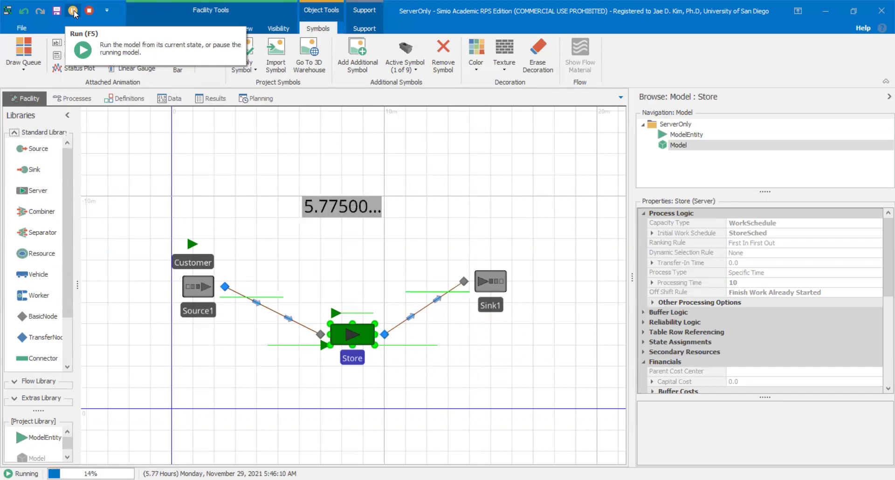
click(73, 10)
click(364, 200)
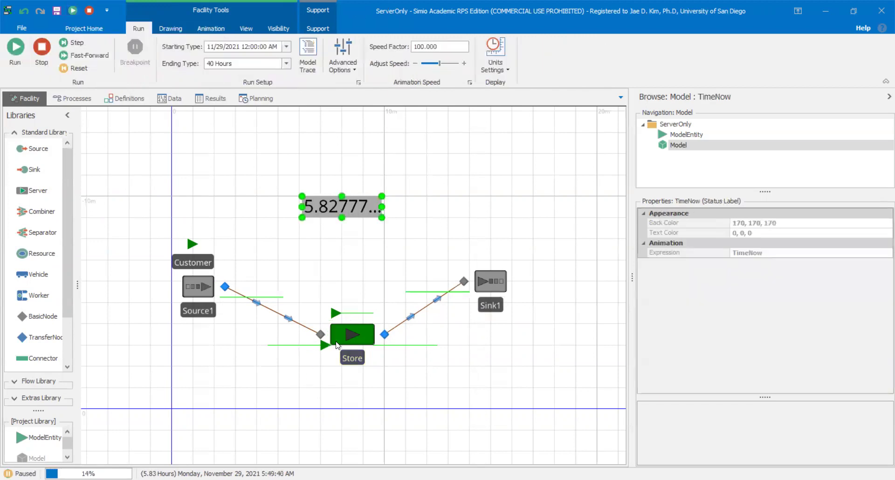
click(357, 336)
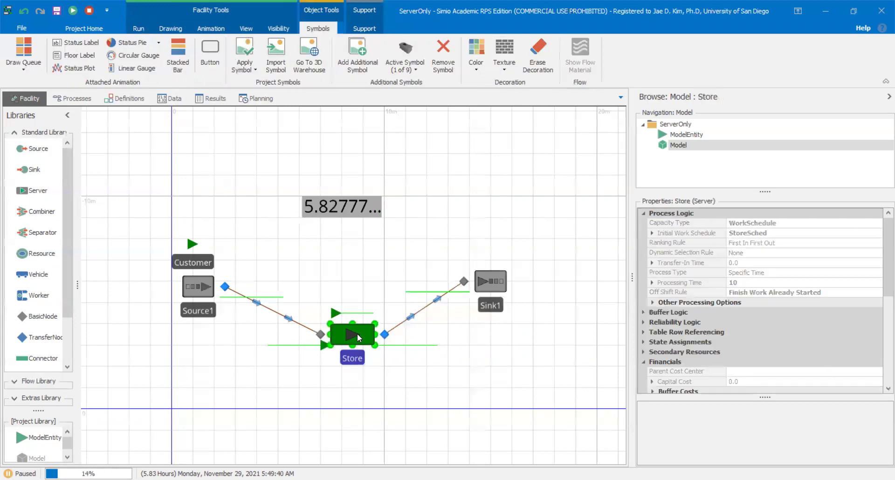
click(373, 301)
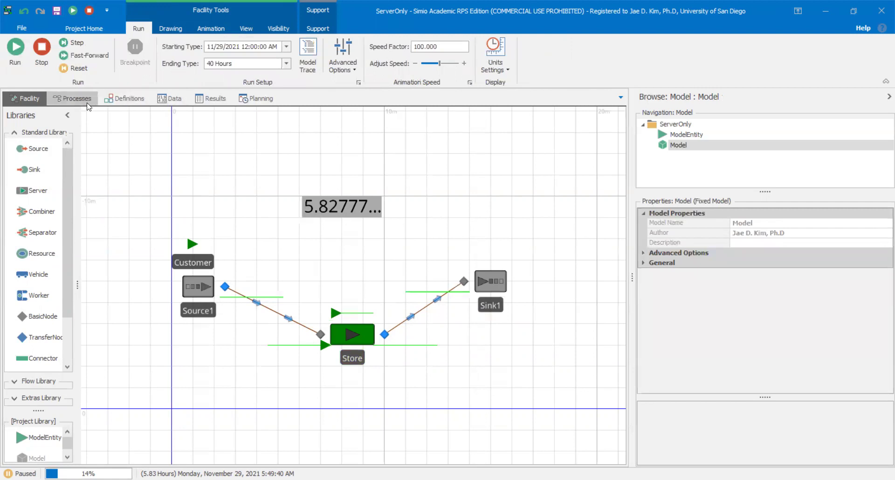
Compare the work periods of the StoreDay and OvertimeDay patterns
click(72, 99)
click(156, 104)
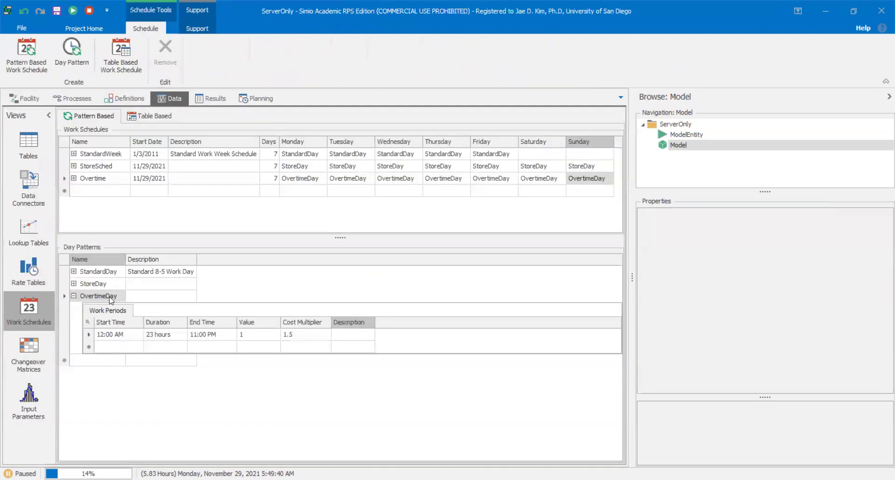
click(74, 283)
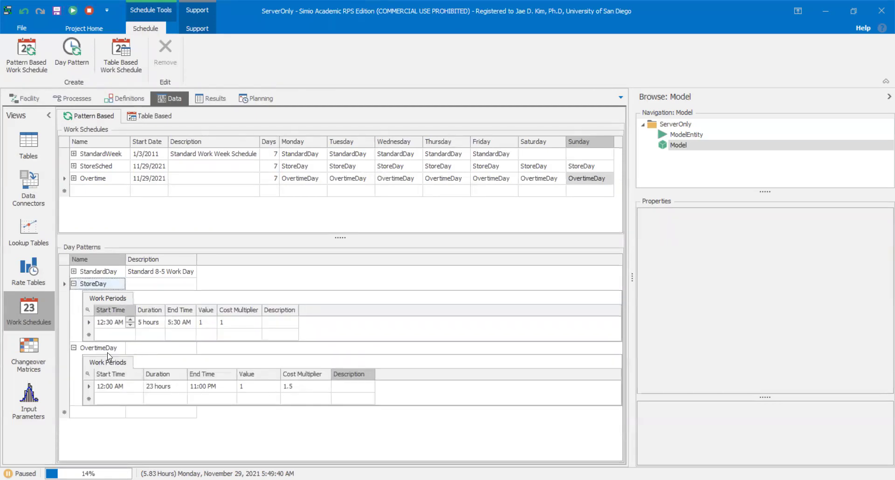
Resume the simulation in the Facility view and watch the Store server's status against the time label
click(28, 98)
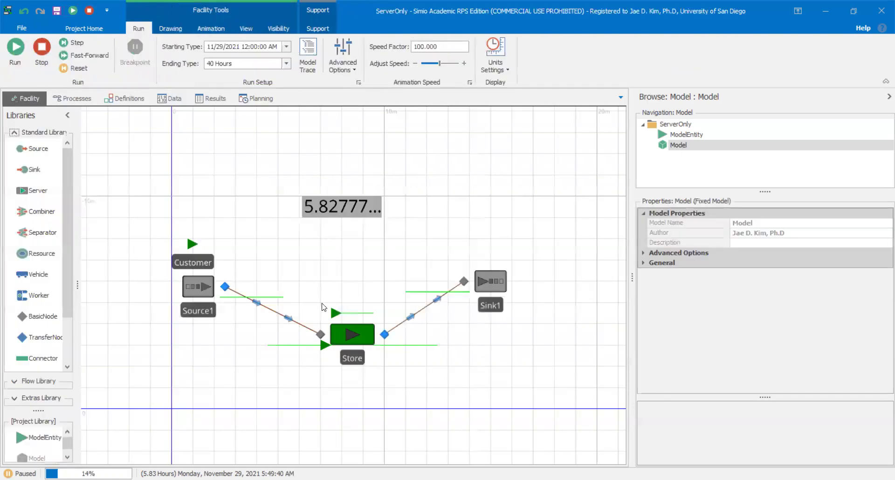
click(20, 61)
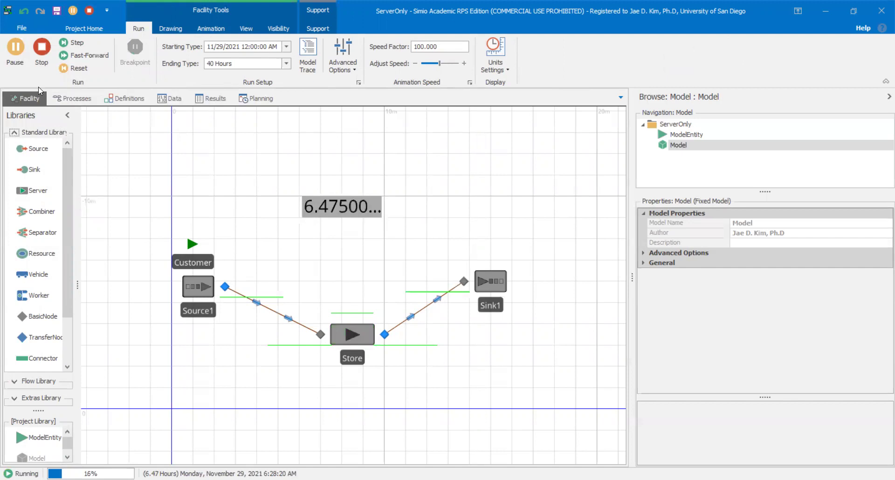
click(348, 336)
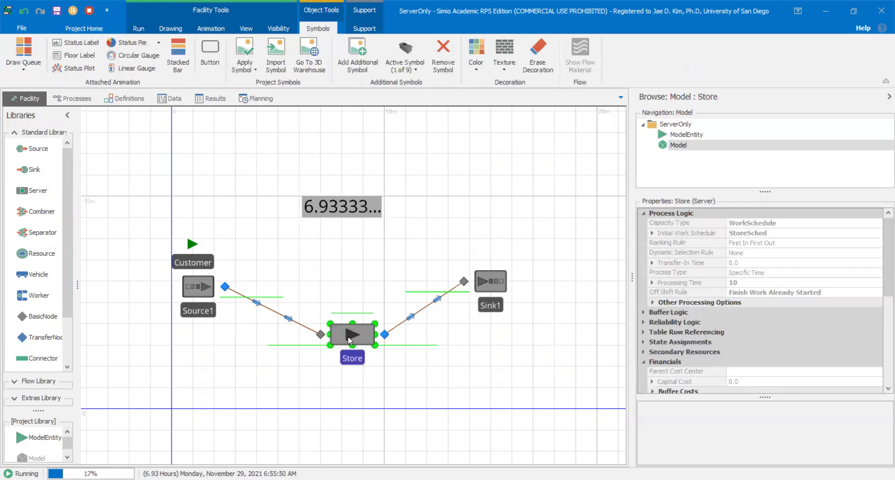
click(289, 261)
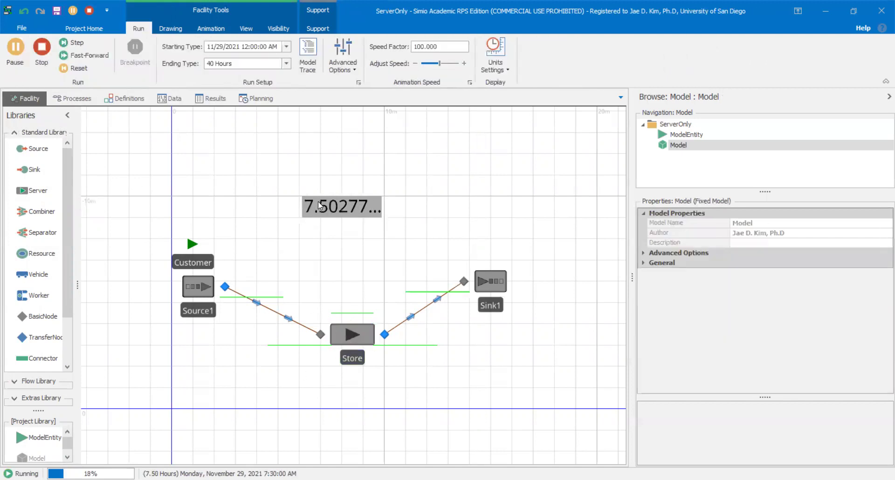
Stop the simulation run and create an Exited add-on process for the Store server
click(42, 47)
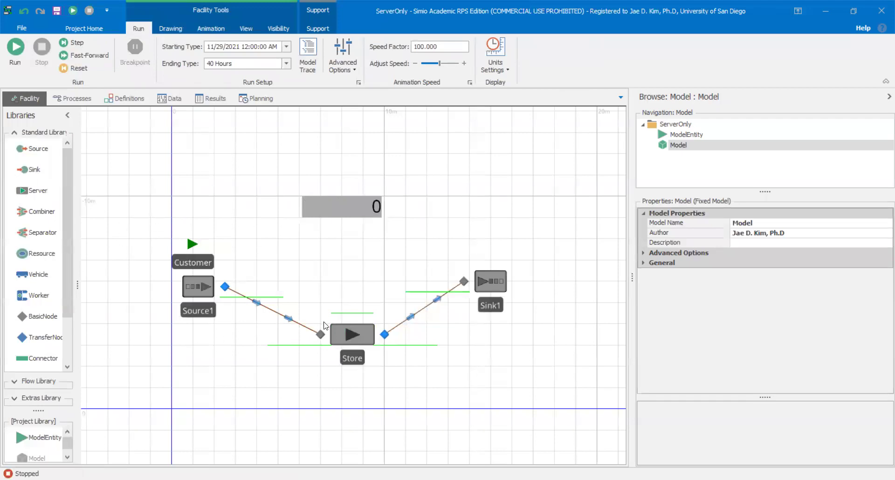
click(366, 333)
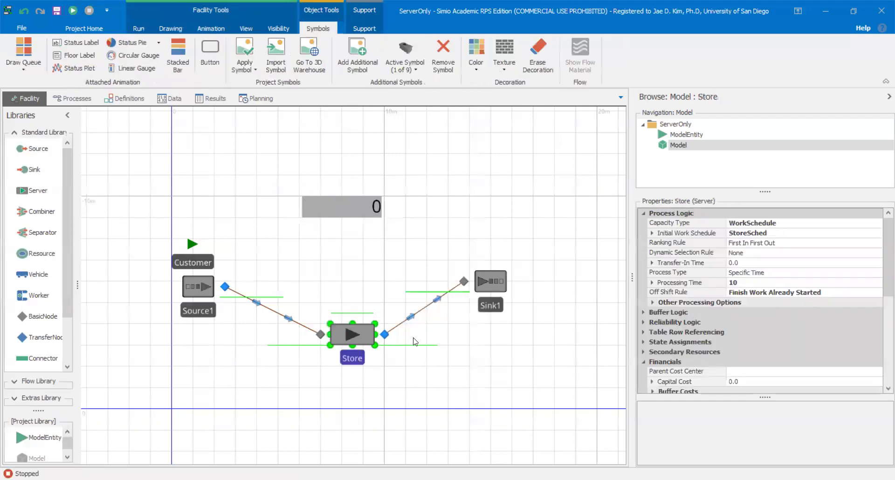
scroll(819, 315, down, 5)
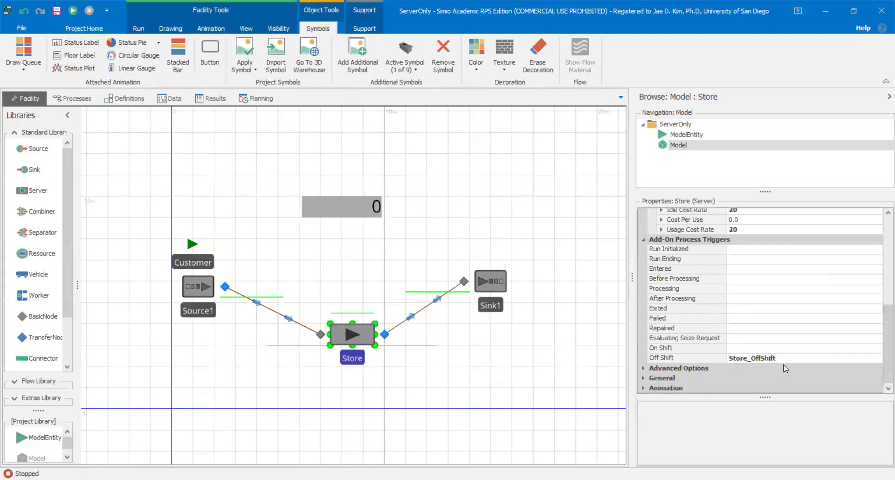
click(678, 310)
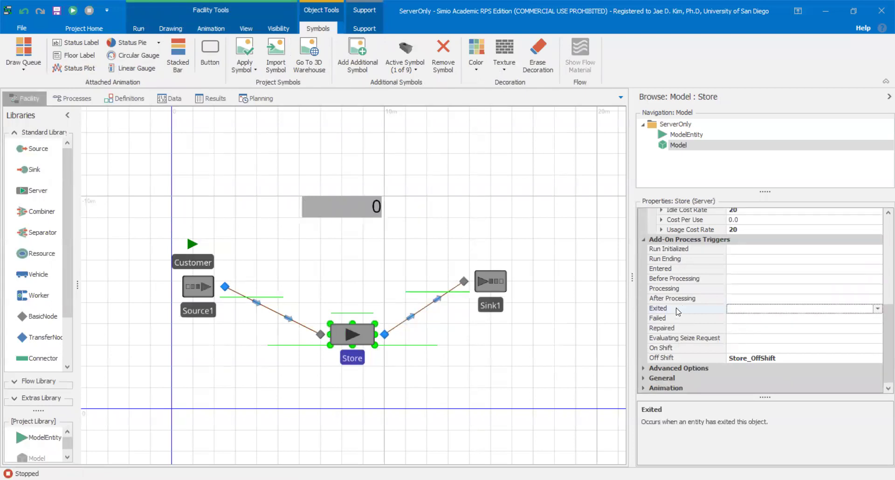
double_click(678, 310)
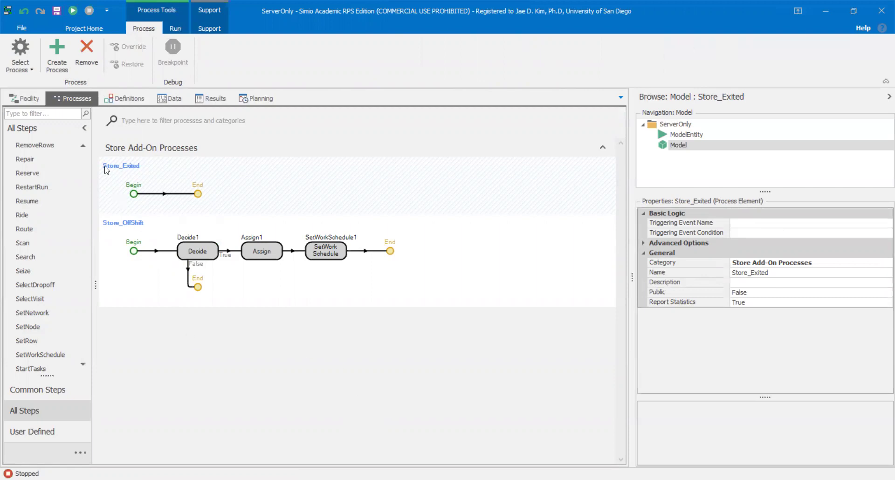
Add a Decide step to the Store_Exited process with the condition StoreOffShift==1
scroll(51, 223, up, 7)
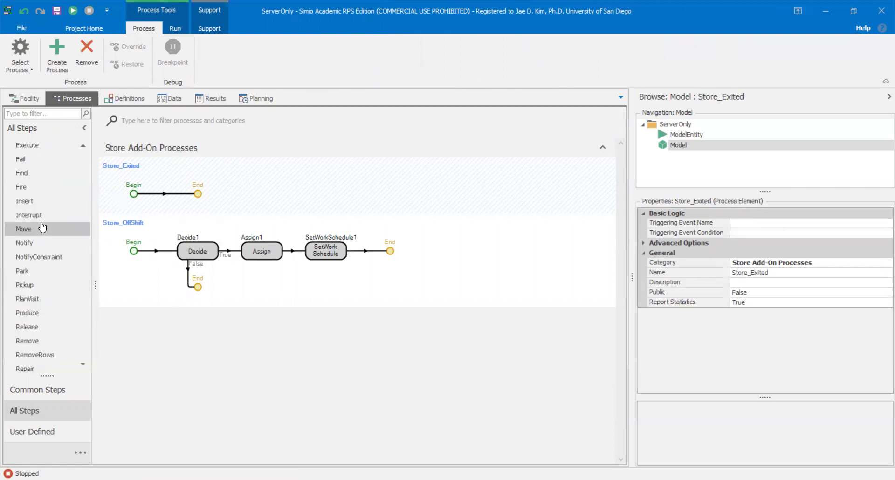
scroll(44, 221, up, 3)
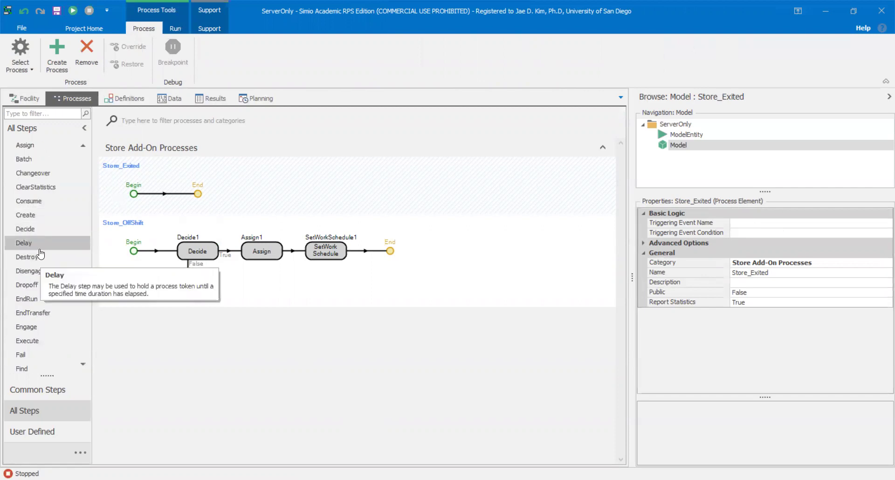
scroll(39, 283, up, 3)
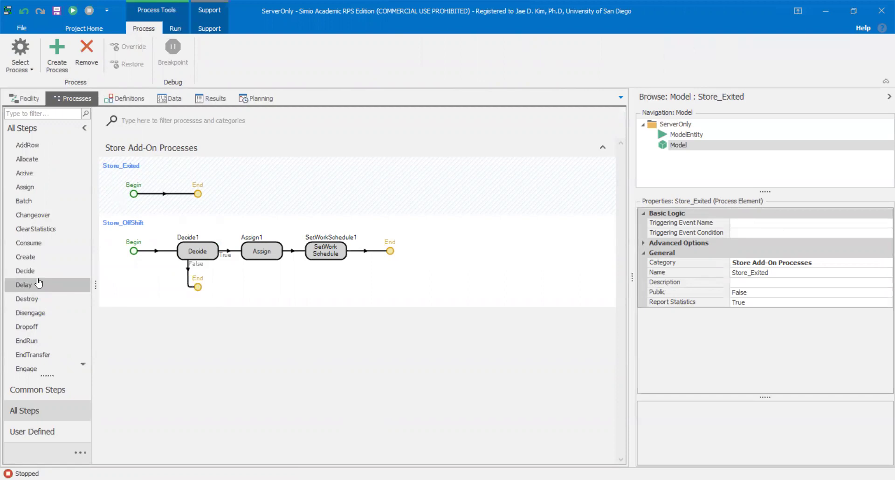
drag(50, 277, 206, 195)
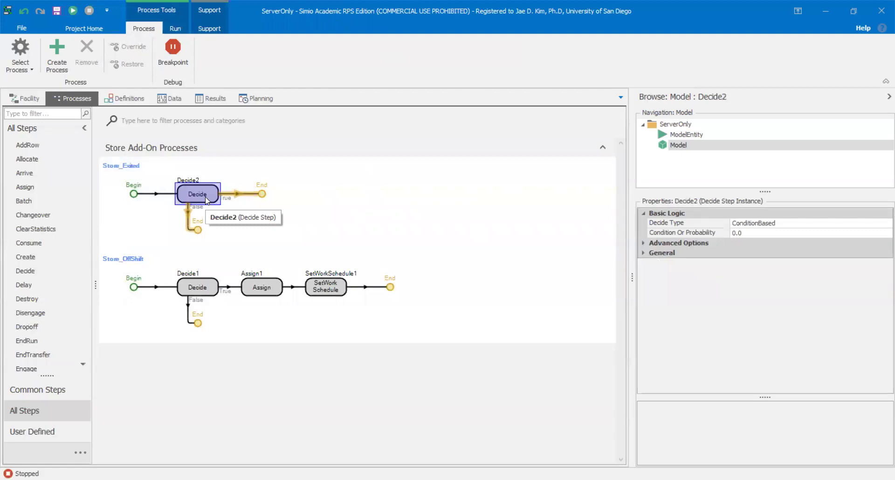
click(882, 233)
click(883, 233)
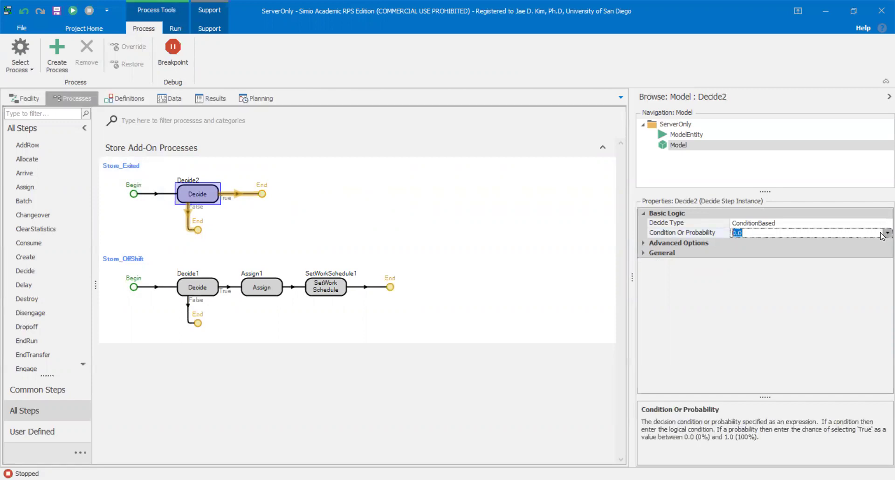
click(883, 233)
text(store)
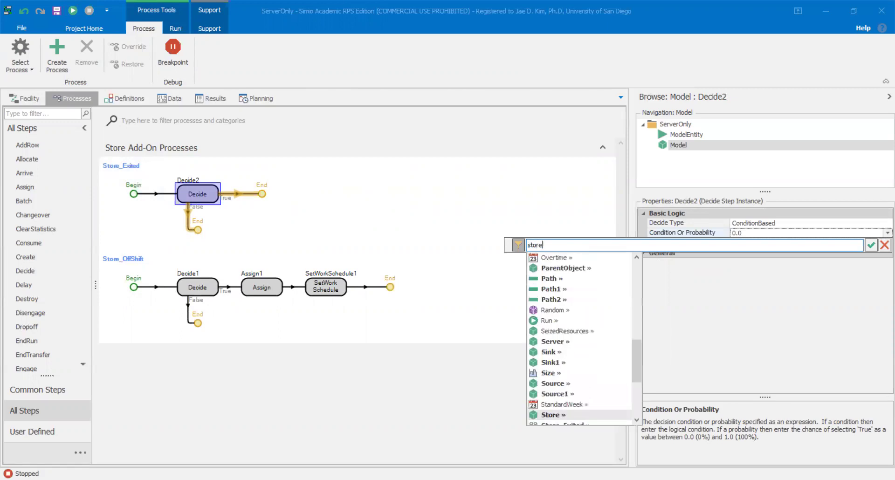
text(offshift==1)
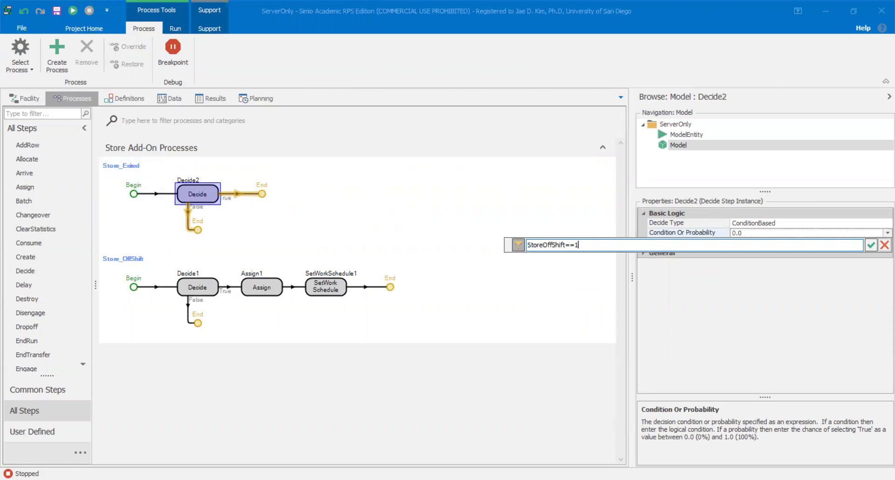
key(Return)
Check the Assign and Decide settings of Store_OffShift and add a second Decide step on the True branch in Store_Exited
click(268, 286)
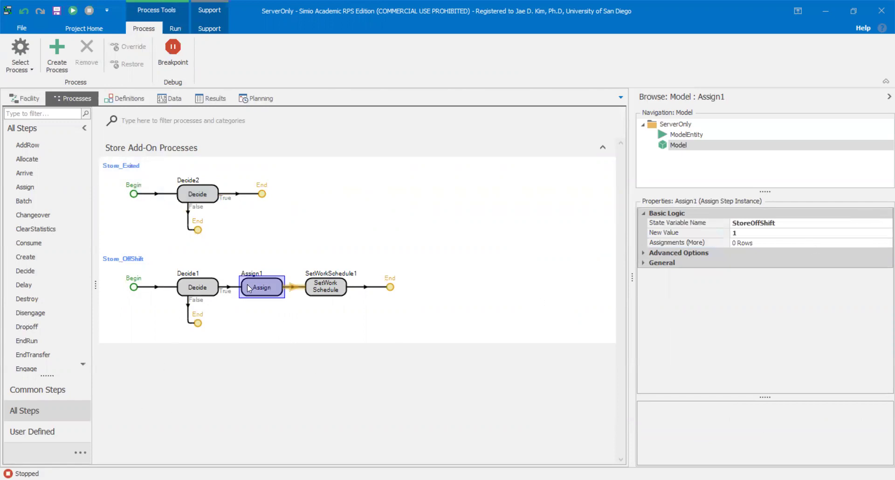
click(205, 295)
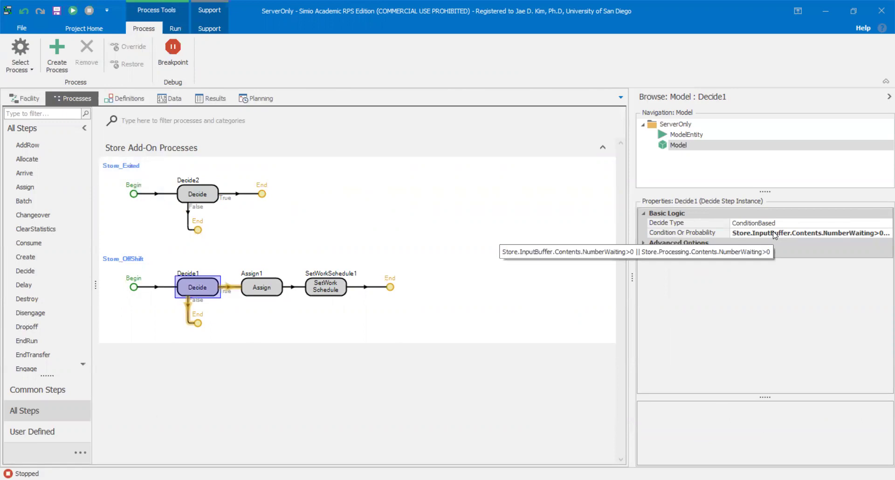
click(200, 199)
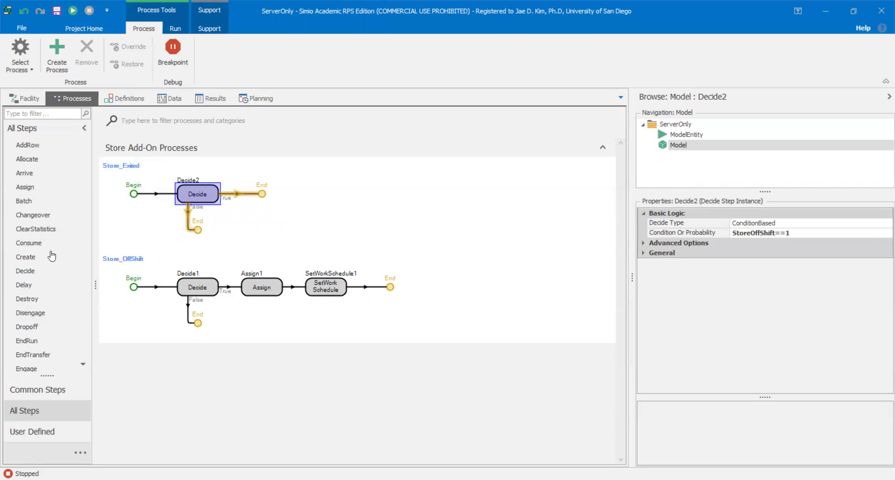
drag(37, 274, 237, 197)
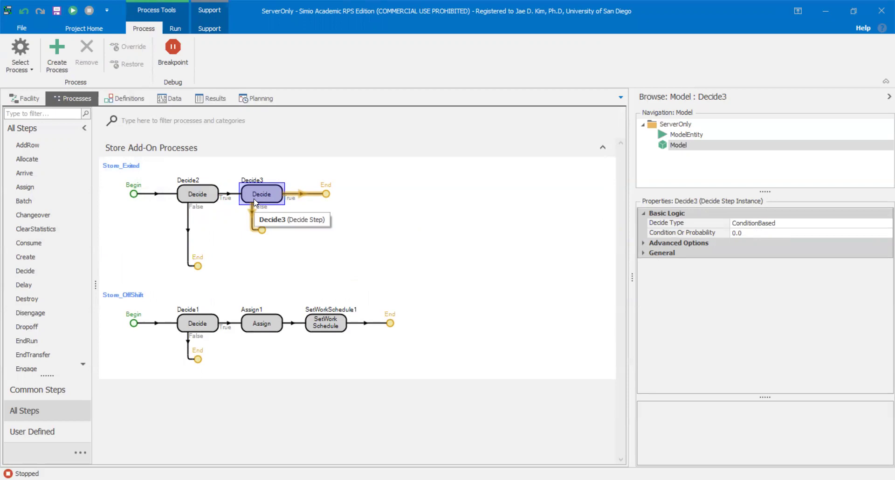
Begin the second Decide step's condition in Store_Exited with Store.InputBuffer.Contents.NumberWaiting==0 &&
click(880, 233)
click(887, 233)
text(str)
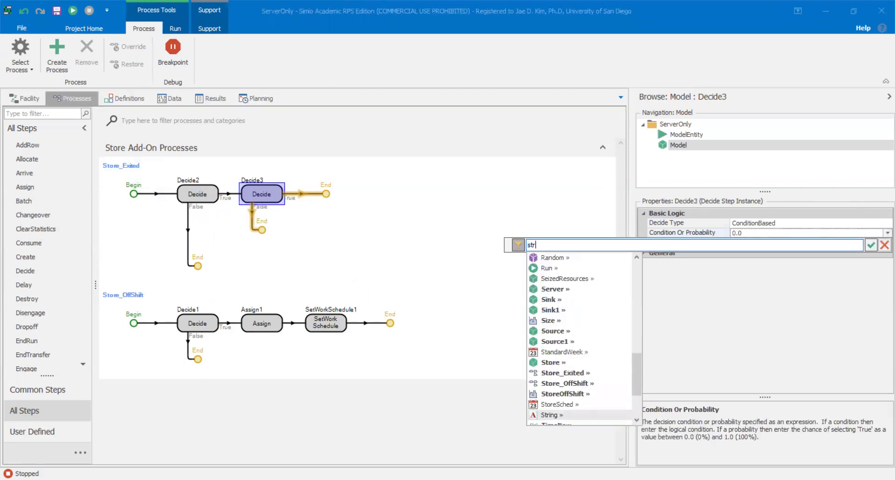
key(Escape)
text(re.inpu)
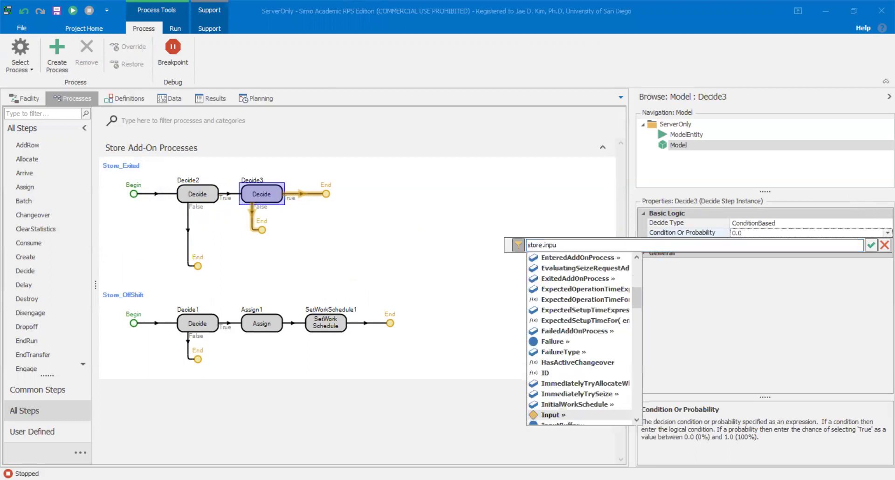
key(Escape)
text(utv)
key(BackSpace)
text(buffer)
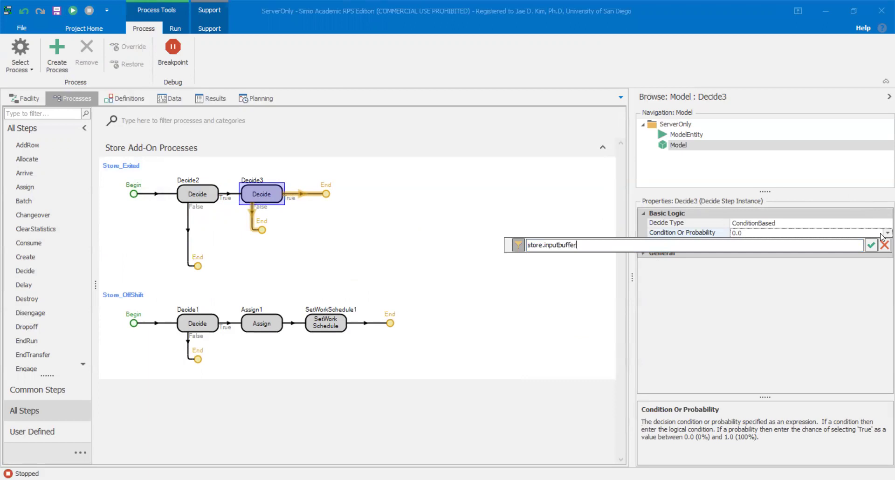
text(.contents.number)
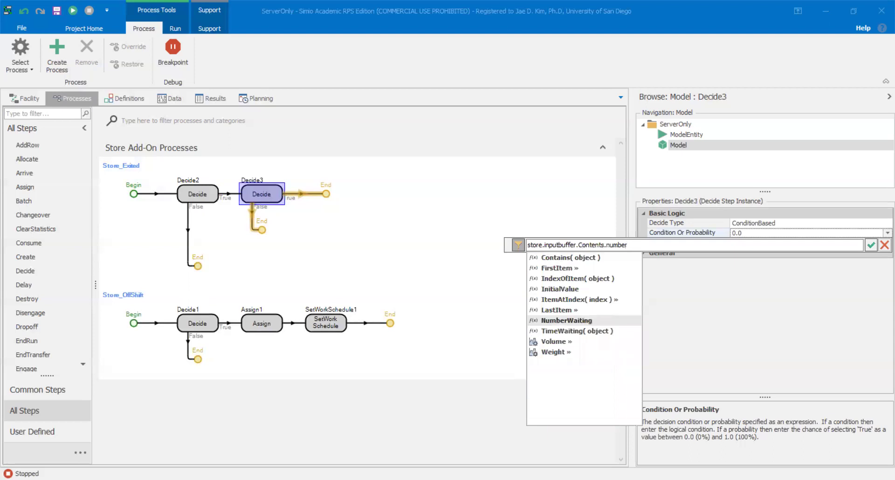
text(==0 &&)
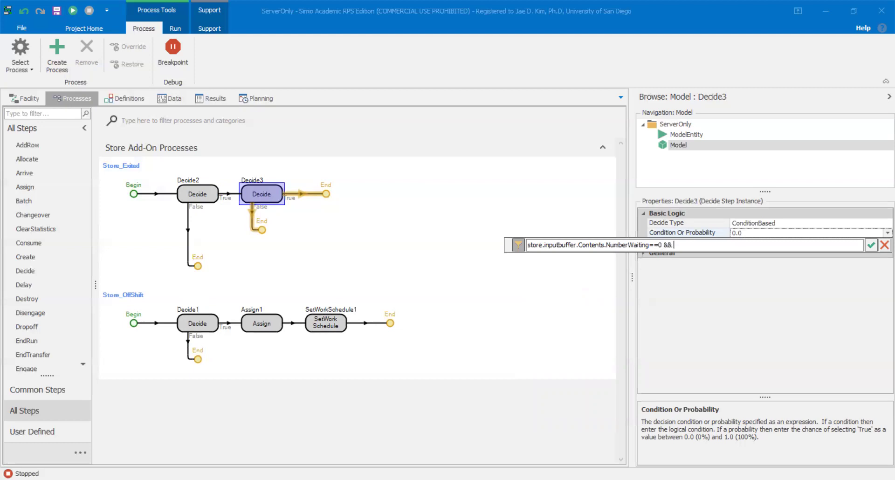
Complete the second Decide step's condition with Store.Processing.Contents.NumberWaiting==0 and check the full expression
text( Store.proc)
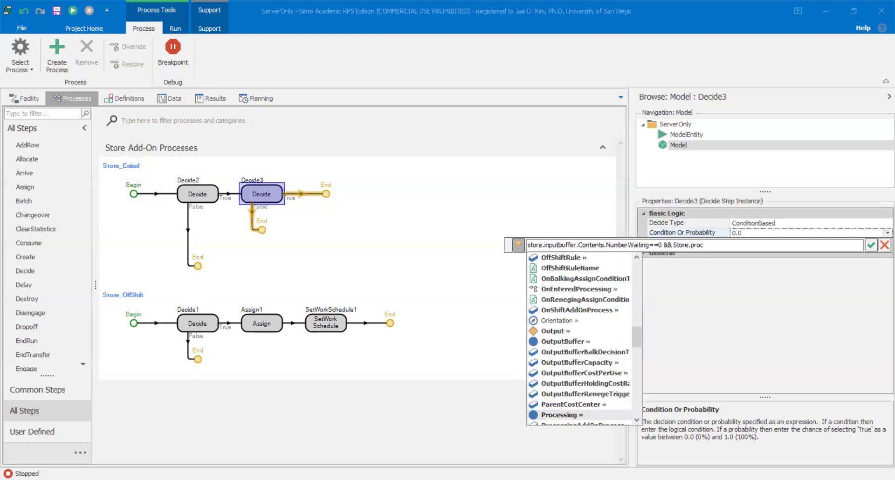
text(essing.)
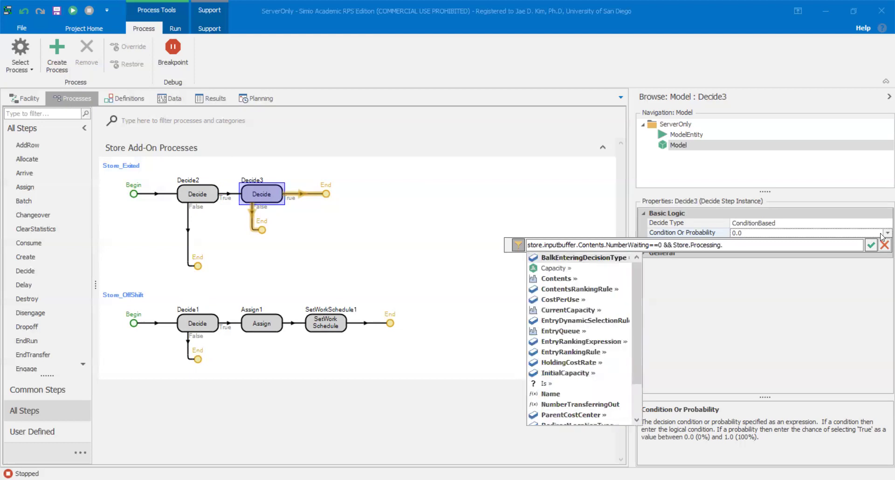
text(contents.)
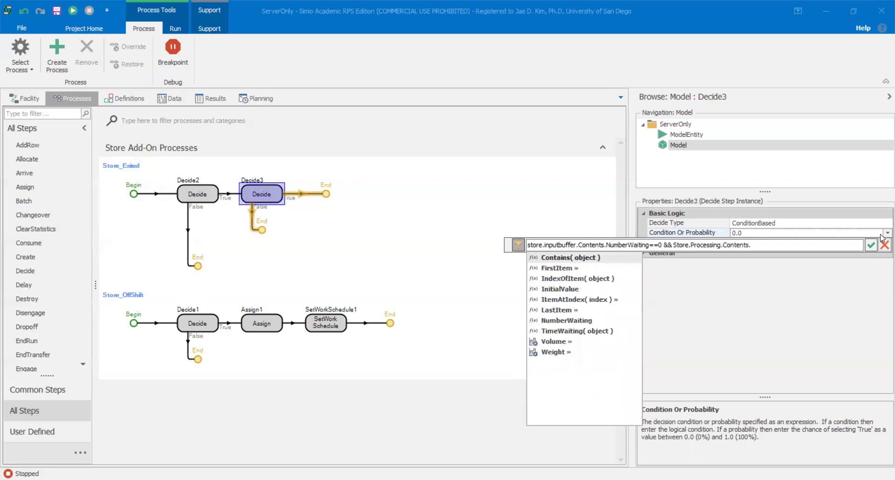
text(numb==)
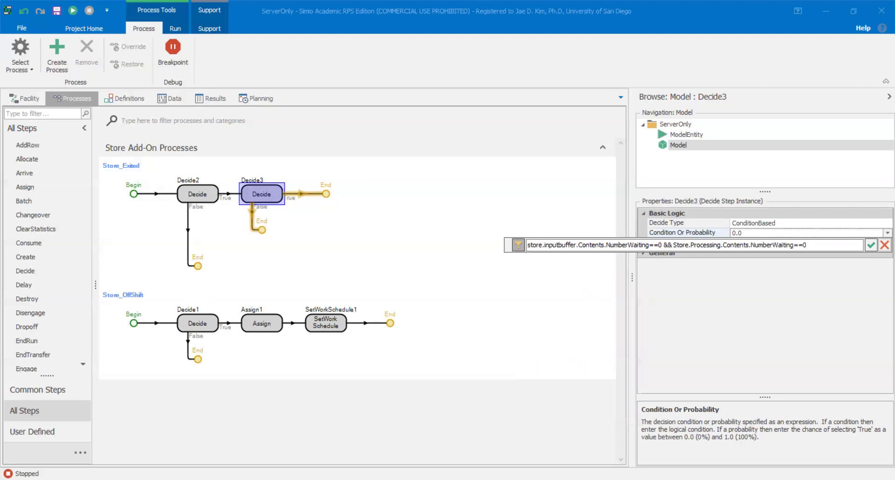
text(0)
key(Return)
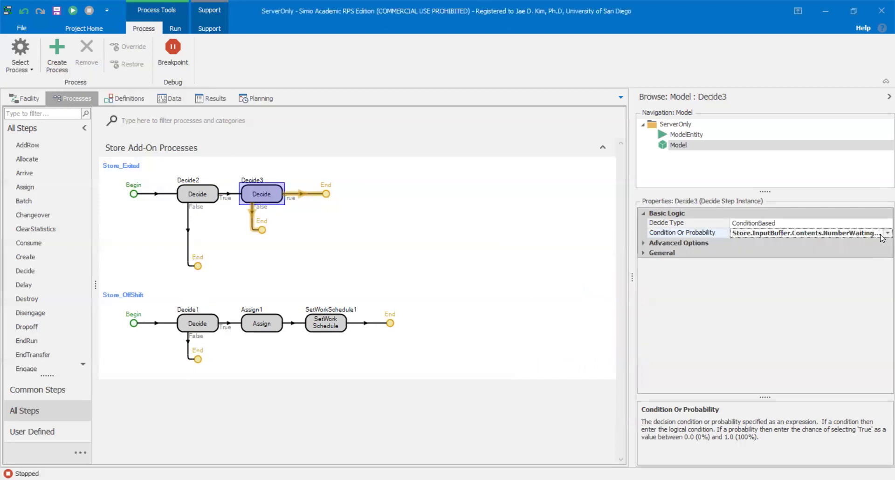
click(883, 233)
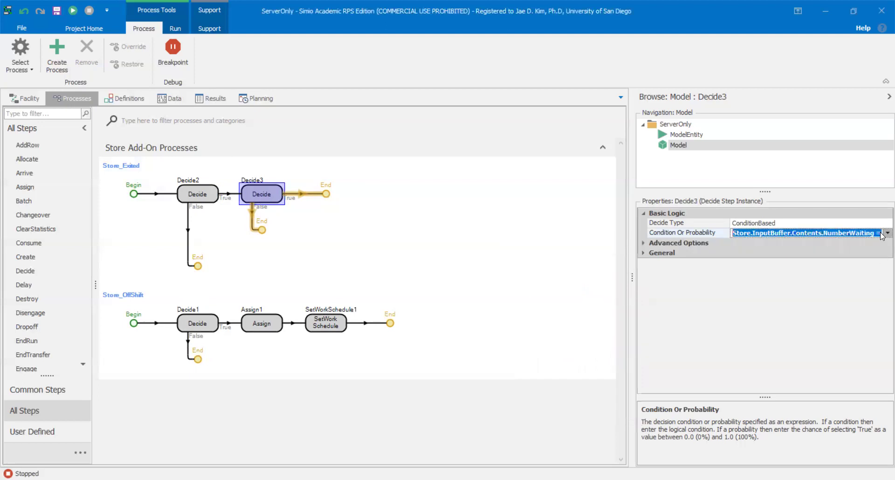
click(836, 246)
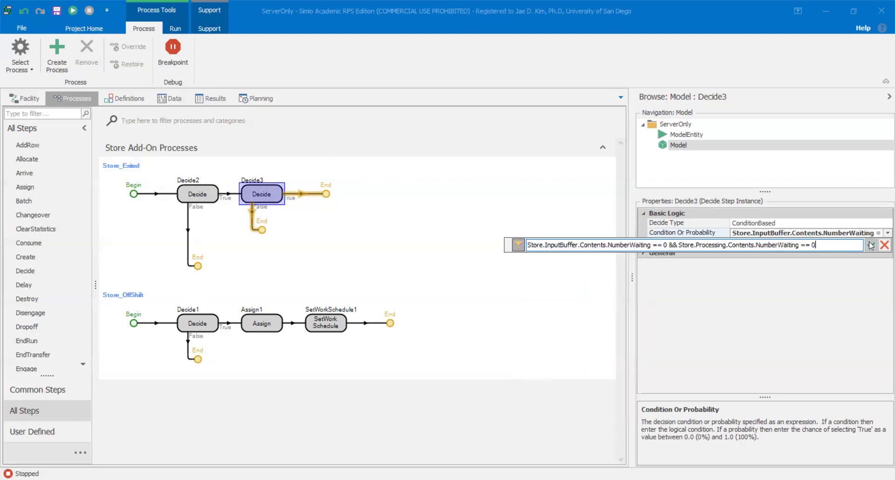
click(871, 246)
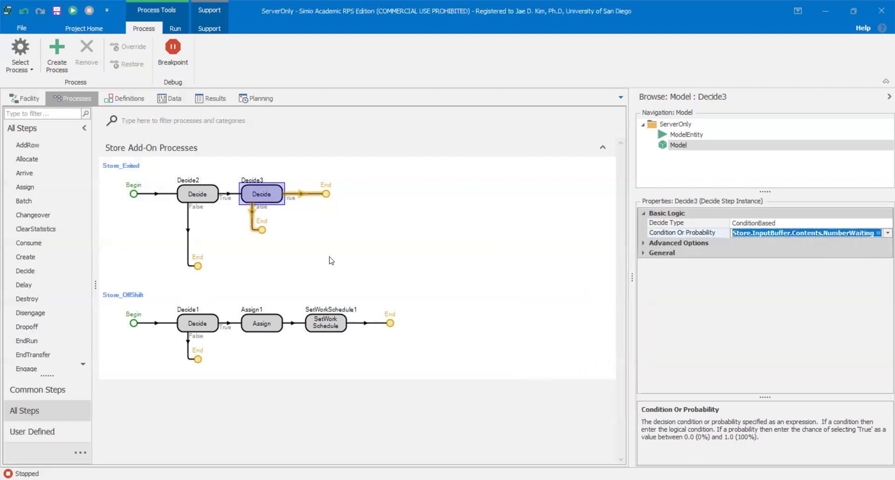
Add a SetWorkSchedule step on the True branch of the second Decide step in Store_Exited
click(317, 226)
scroll(36, 306, down, 8)
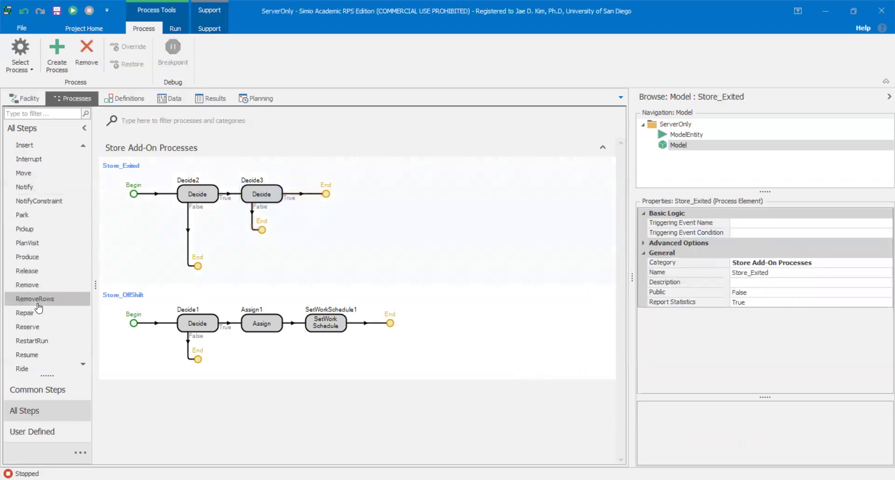
scroll(41, 298, down, 2)
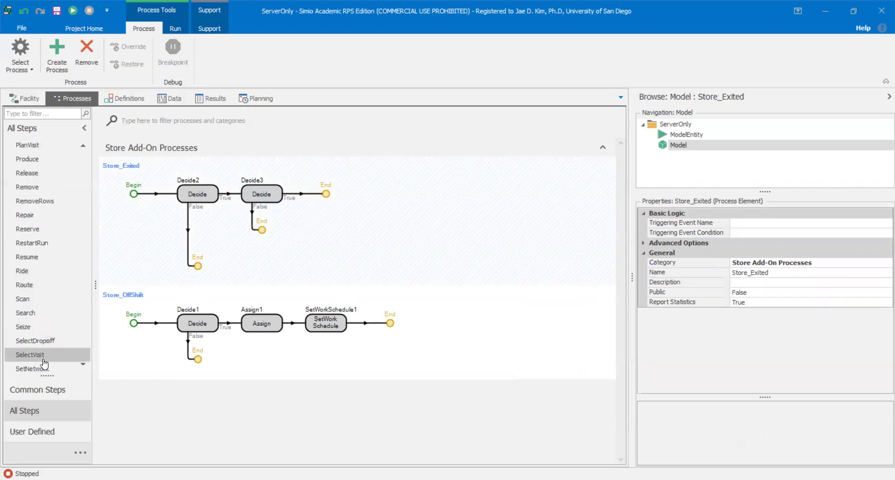
scroll(45, 363, down, 2)
drag(47, 340, 326, 201)
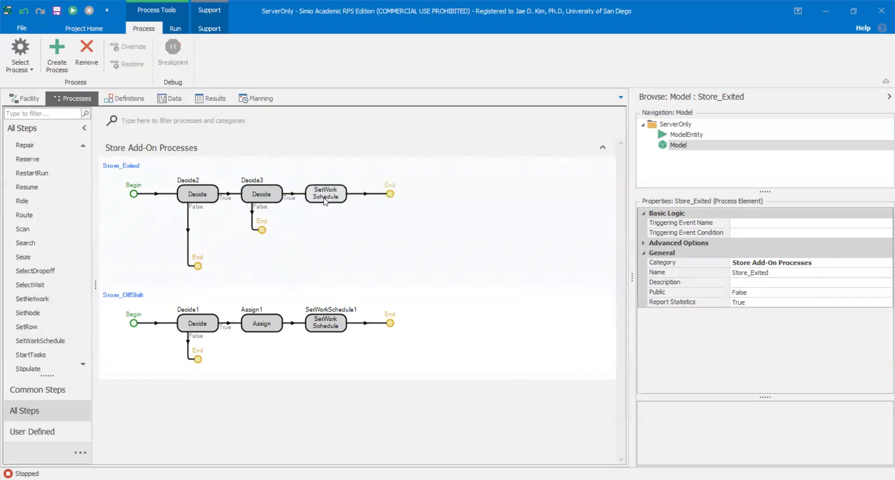
Configure the SetWorkSchedule step in Store_Exited with resource type SpecificObject, resource object Store and new work schedule StoreSched
click(882, 225)
click(883, 225)
click(871, 247)
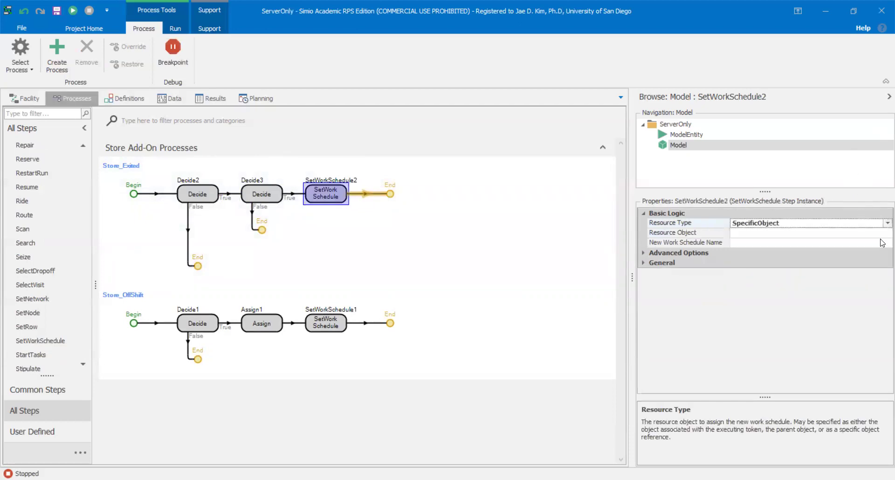
click(881, 236)
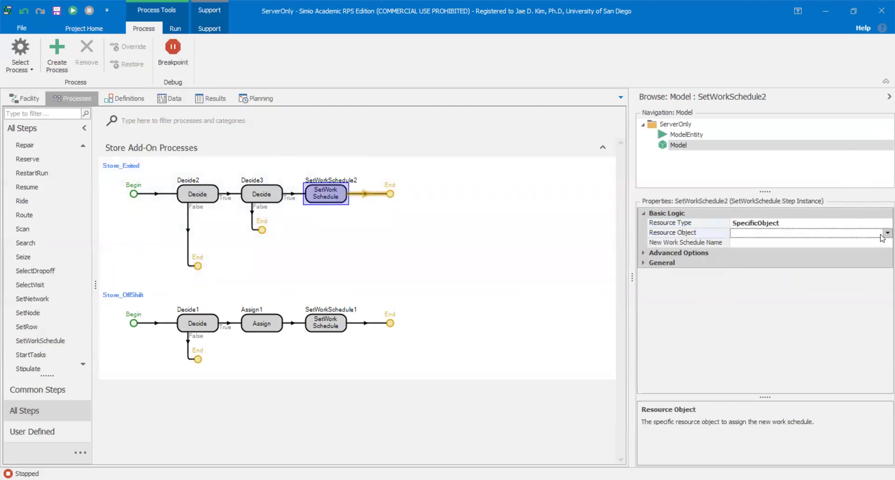
click(882, 235)
scroll(799, 267, down, 3)
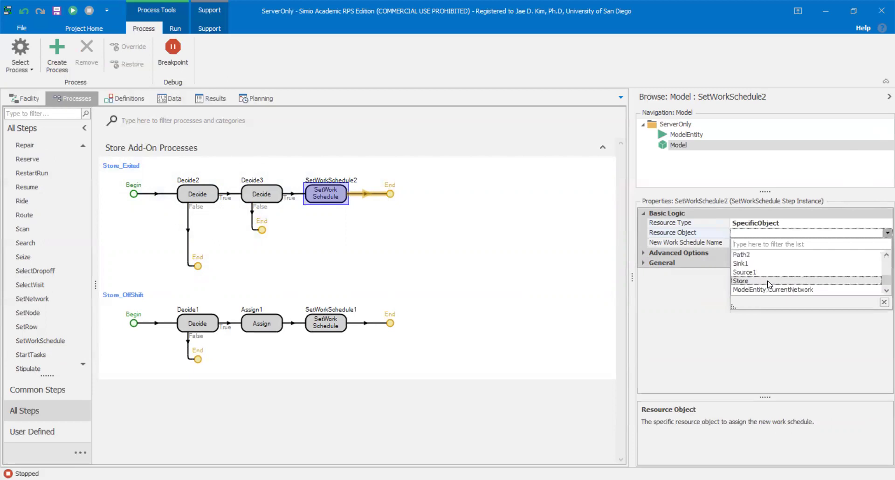
click(768, 281)
click(811, 242)
click(887, 242)
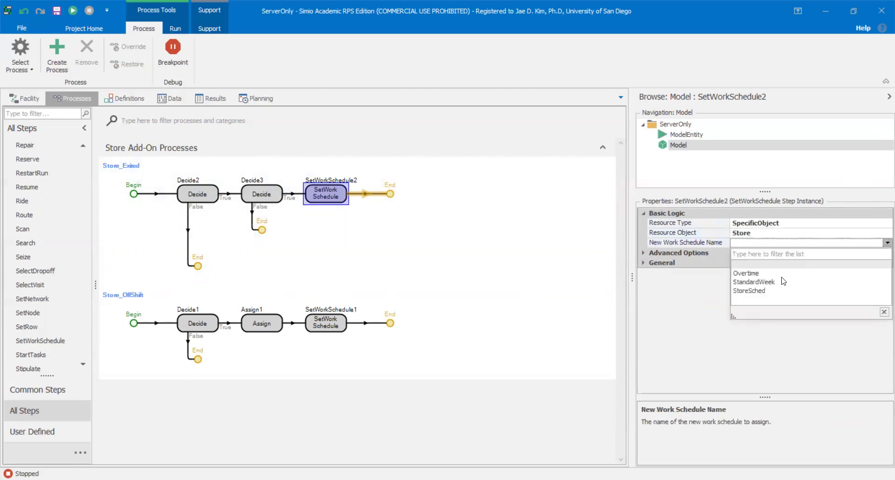
click(754, 291)
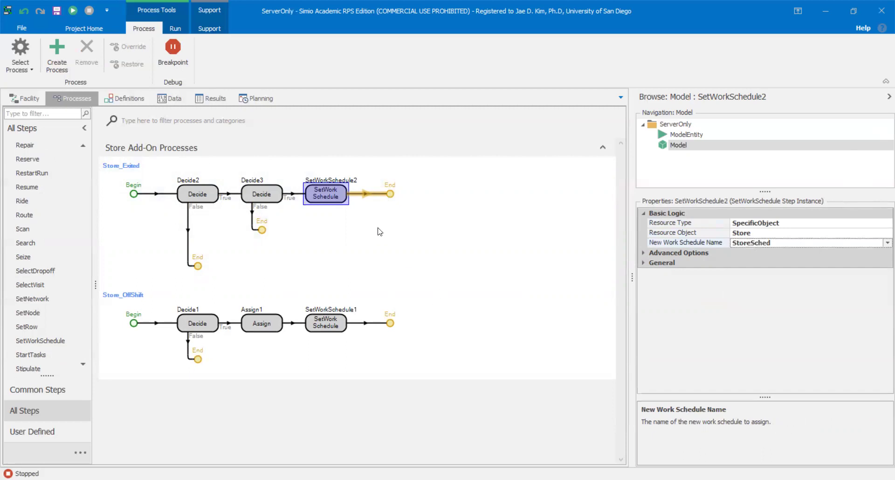
Add an Assign step after SetWorkSchedule in Store_Exited and have it set the state variable StoreOffShift to 0
scroll(29, 202, up, 3)
scroll(29, 203, up, 10)
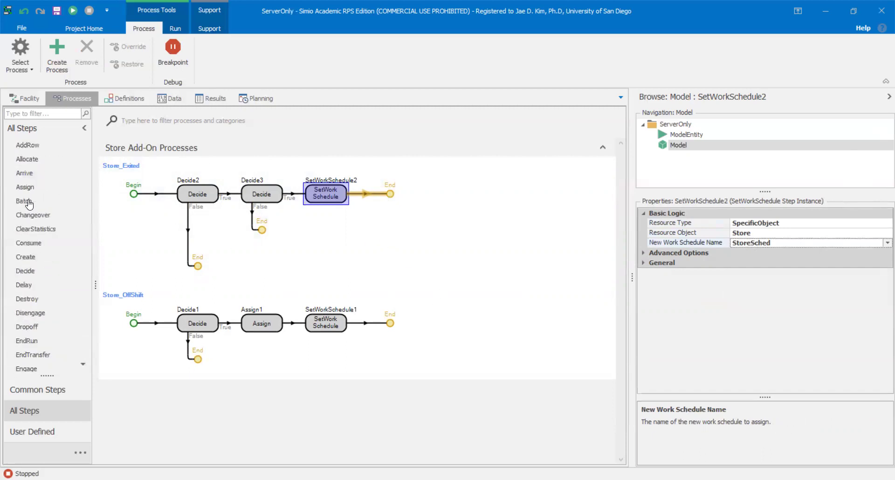
drag(27, 187, 395, 205)
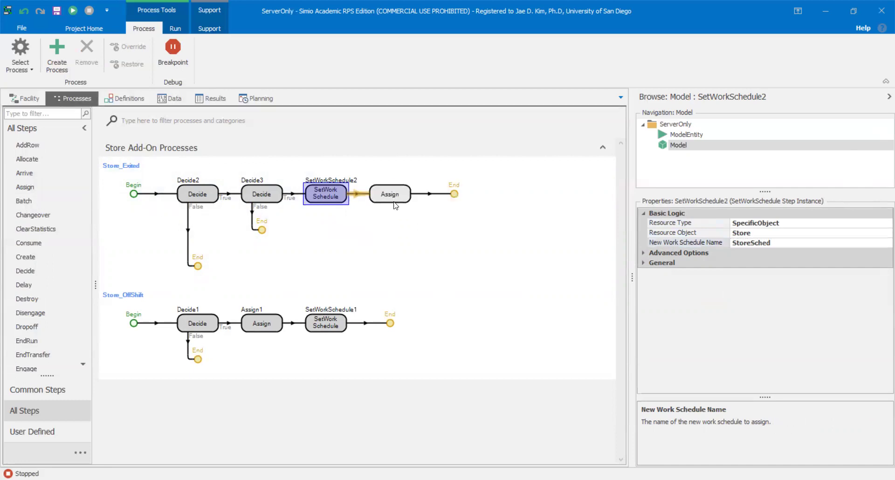
click(881, 224)
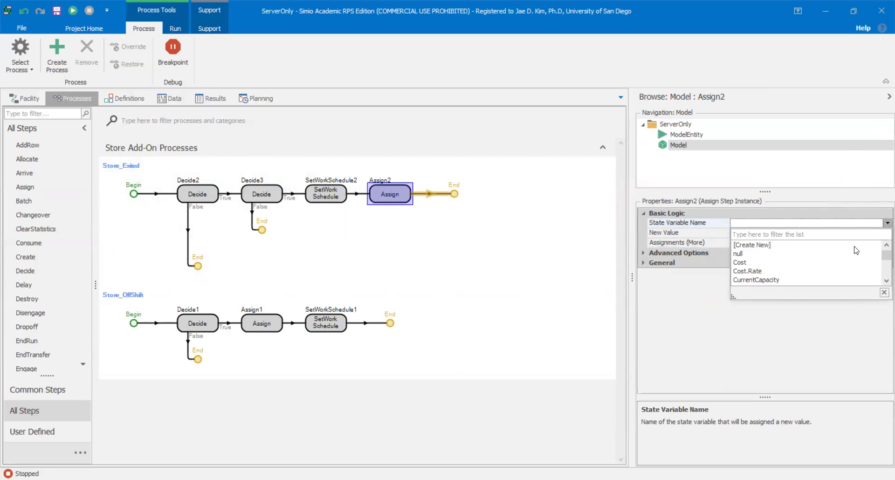
text(storeof)
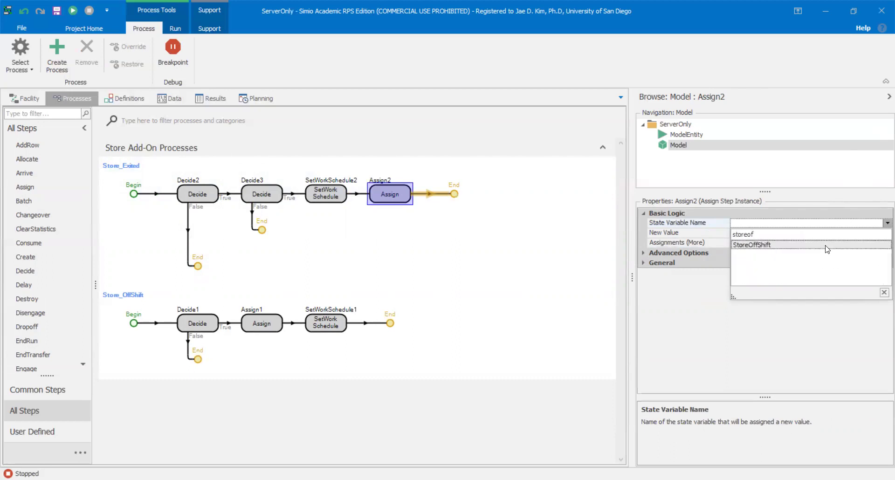
click(829, 245)
click(827, 233)
text(0)
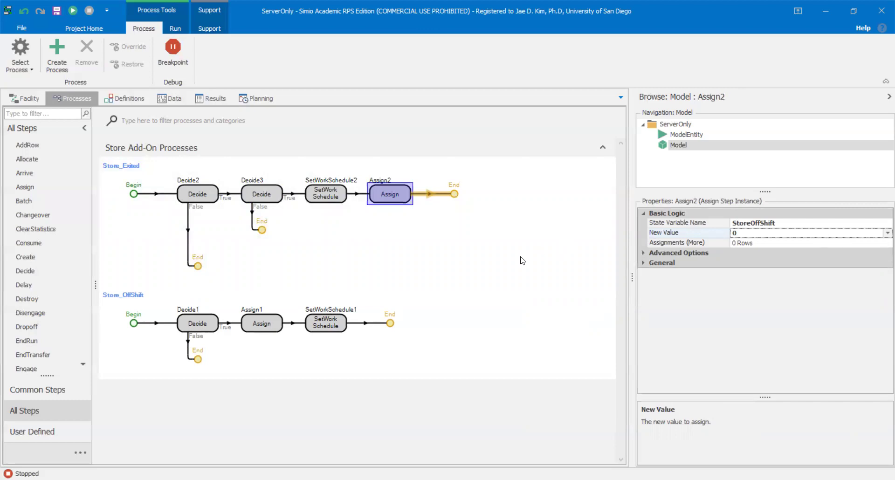
click(197, 195)
click(379, 193)
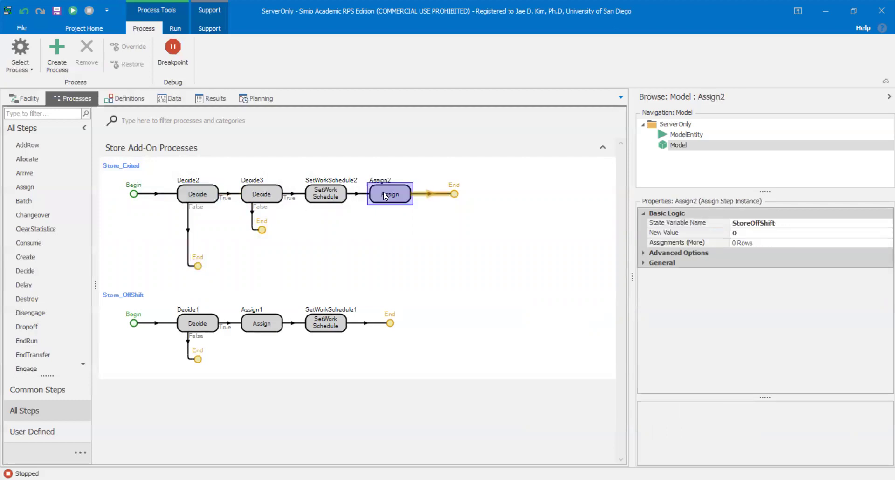
Run the facility model, pause it to examine the TimeNow label and the Store server, and stop the run
click(24, 99)
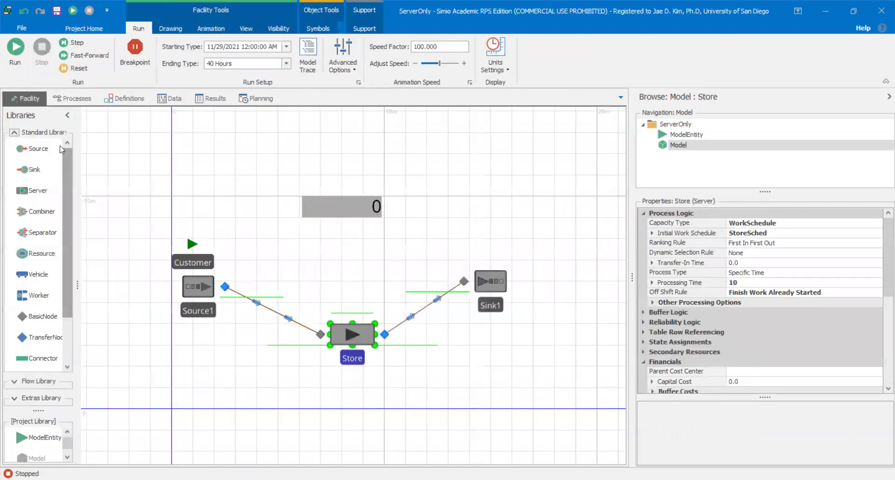
click(16, 66)
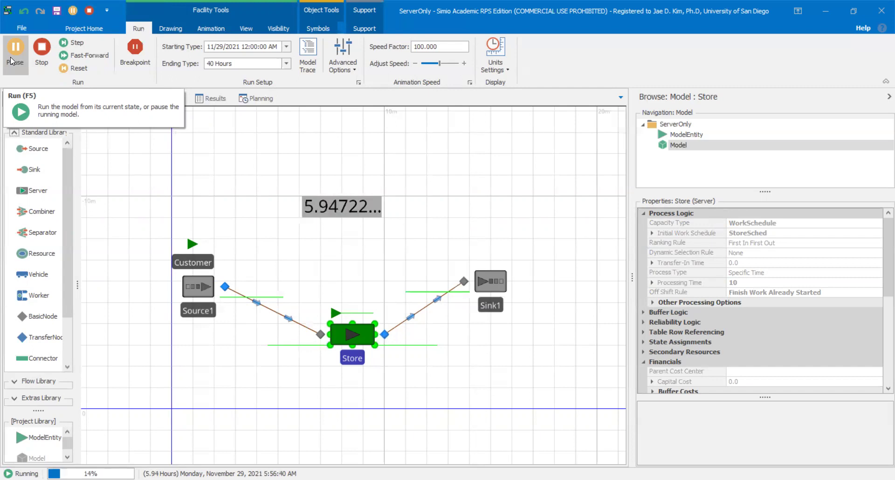
click(13, 60)
click(320, 205)
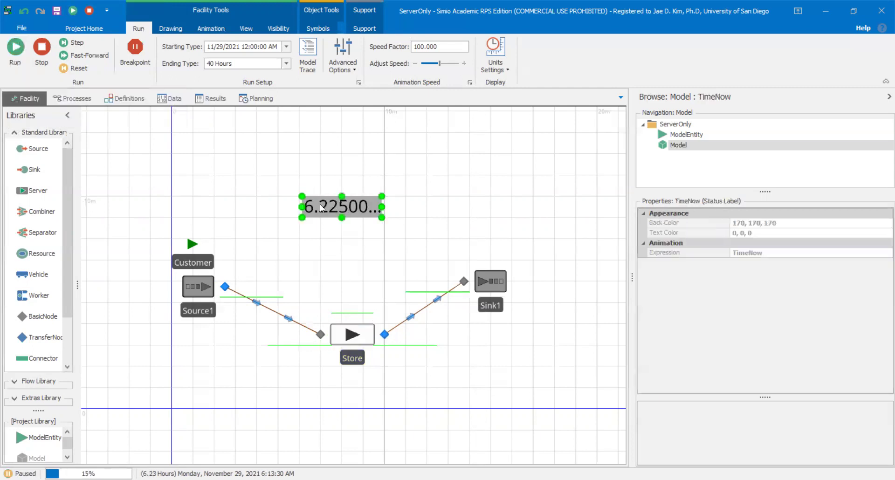
click(358, 337)
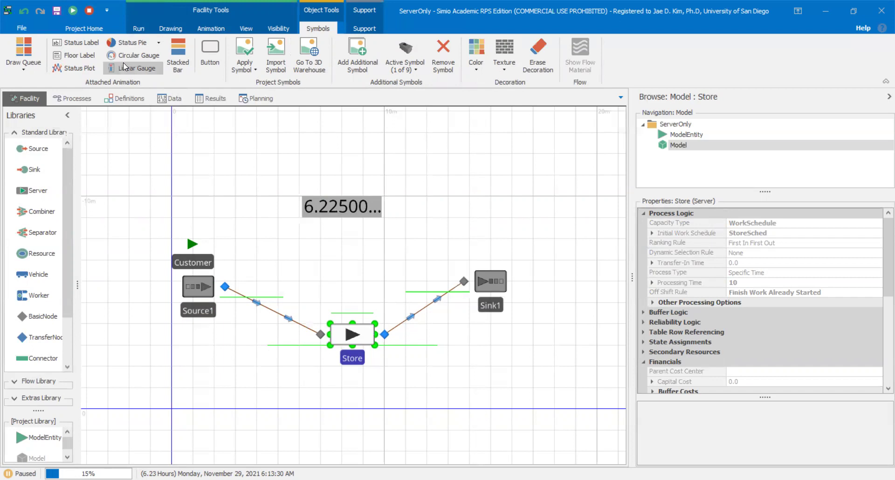
click(88, 14)
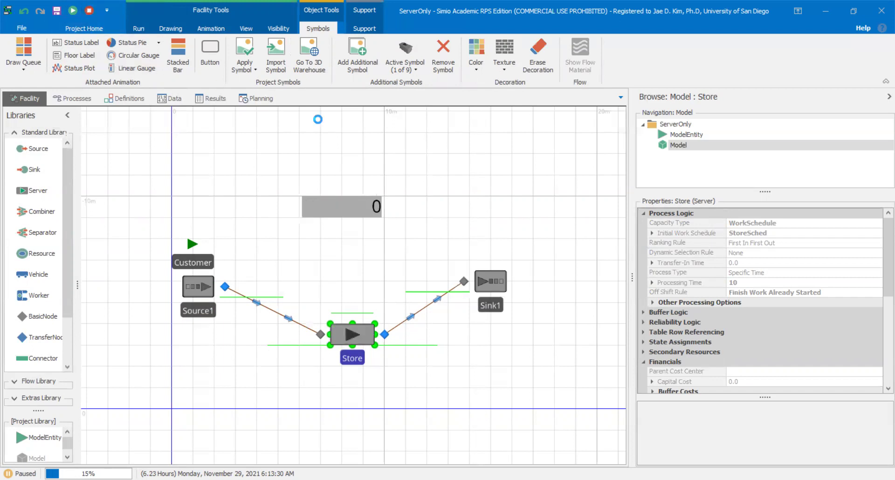